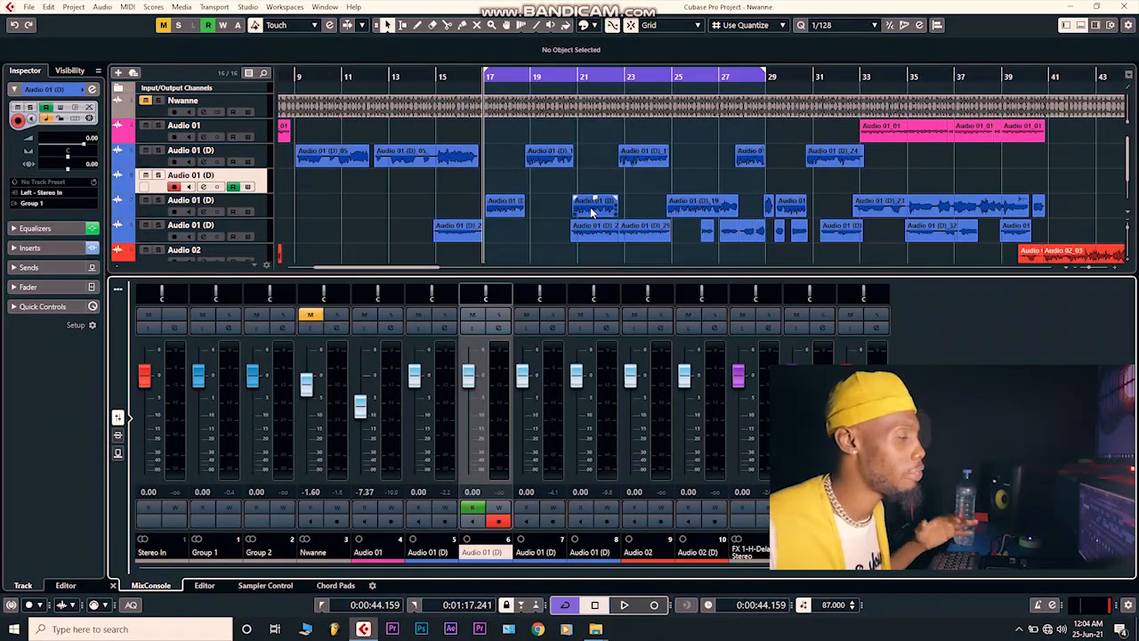
Step: Split the Audio 01 (D)_11 vocal clip at about 17.3.2.15 and select its first piece
{"action": "scroll", "coordinate": [409, 222], "scroll_direction": "down", "scroll_amount": 3}
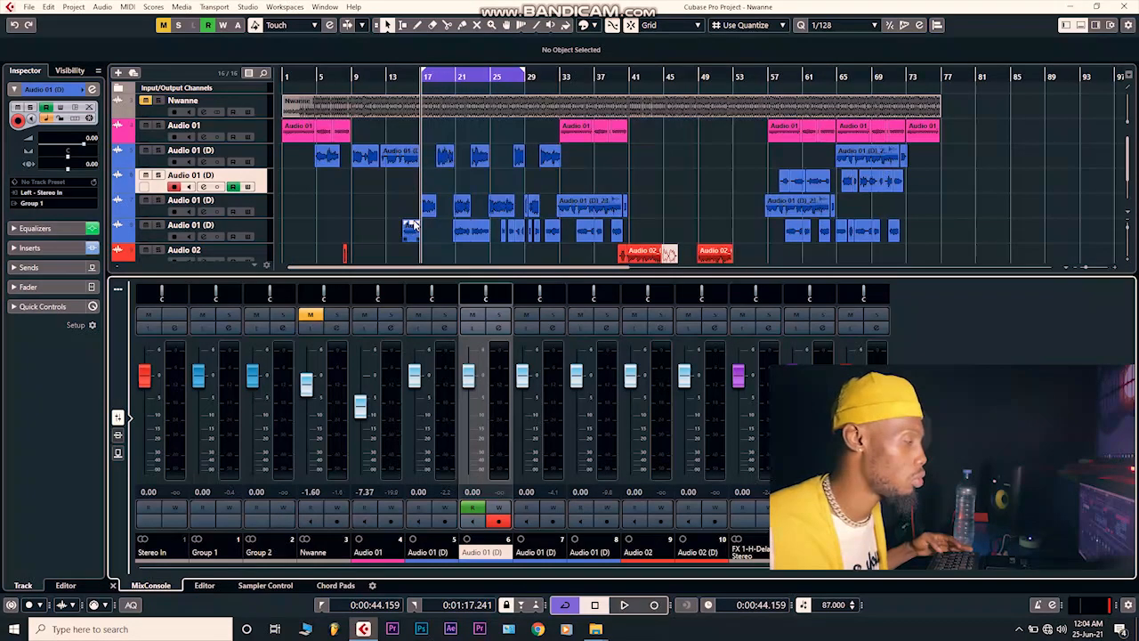
{"action": "scroll", "coordinate": [421, 225], "scroll_direction": "up", "scroll_amount": 3}
{"action": "scroll", "coordinate": [426, 218], "scroll_direction": "up", "scroll_amount": 2}
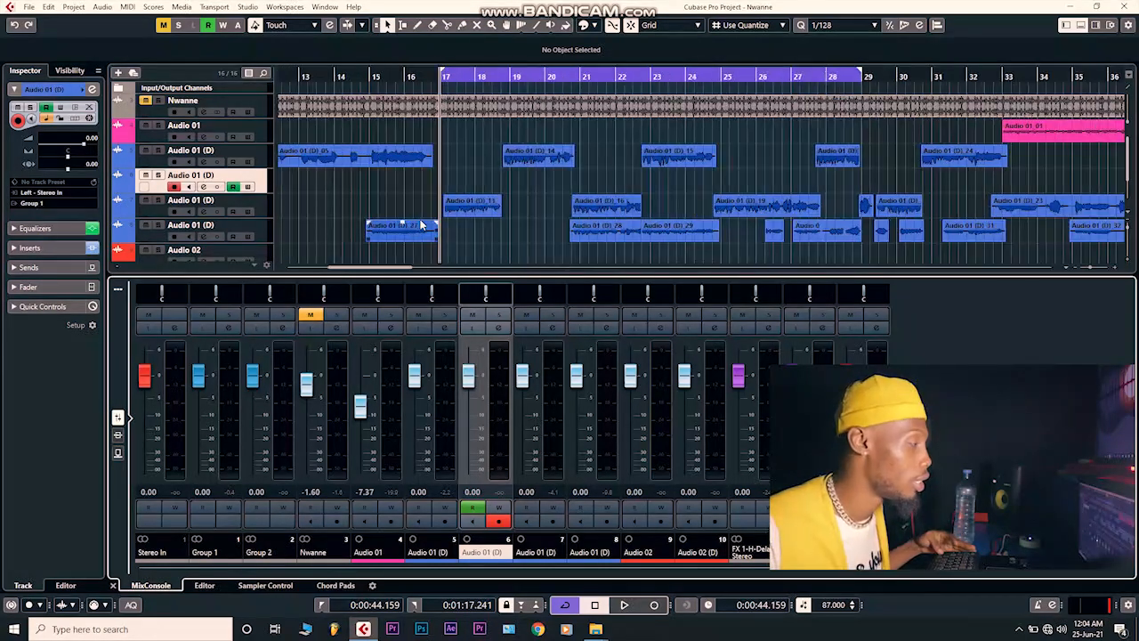
{"action": "scroll", "coordinate": [461, 209], "scroll_direction": "up", "scroll_amount": 3}
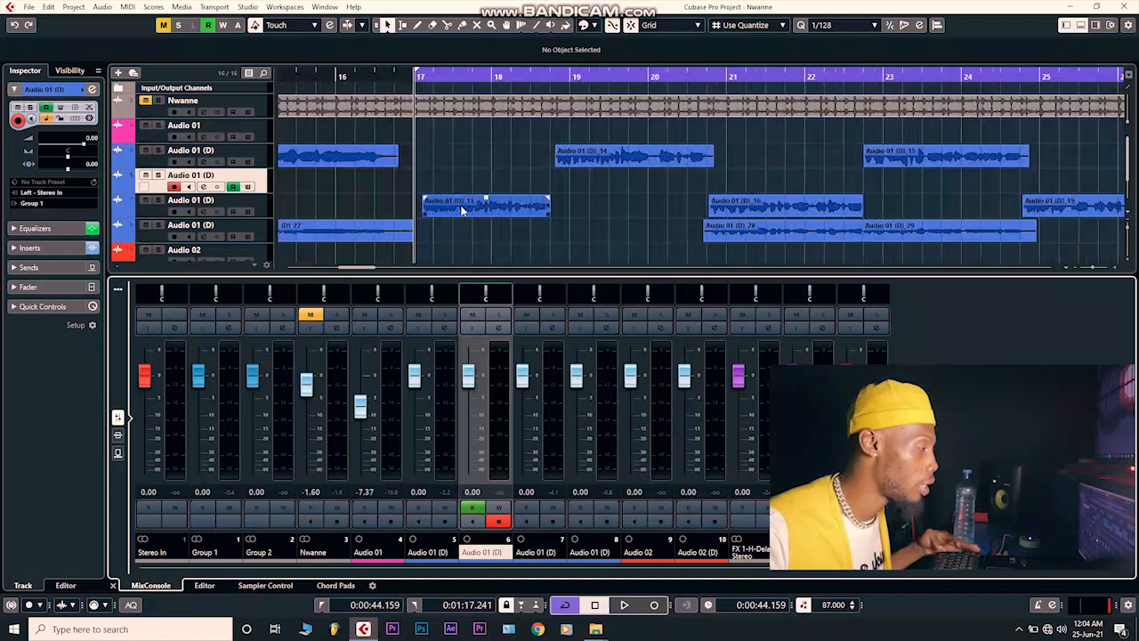
{"action": "left_click", "coordinate": [458, 207], "text": "alt"}
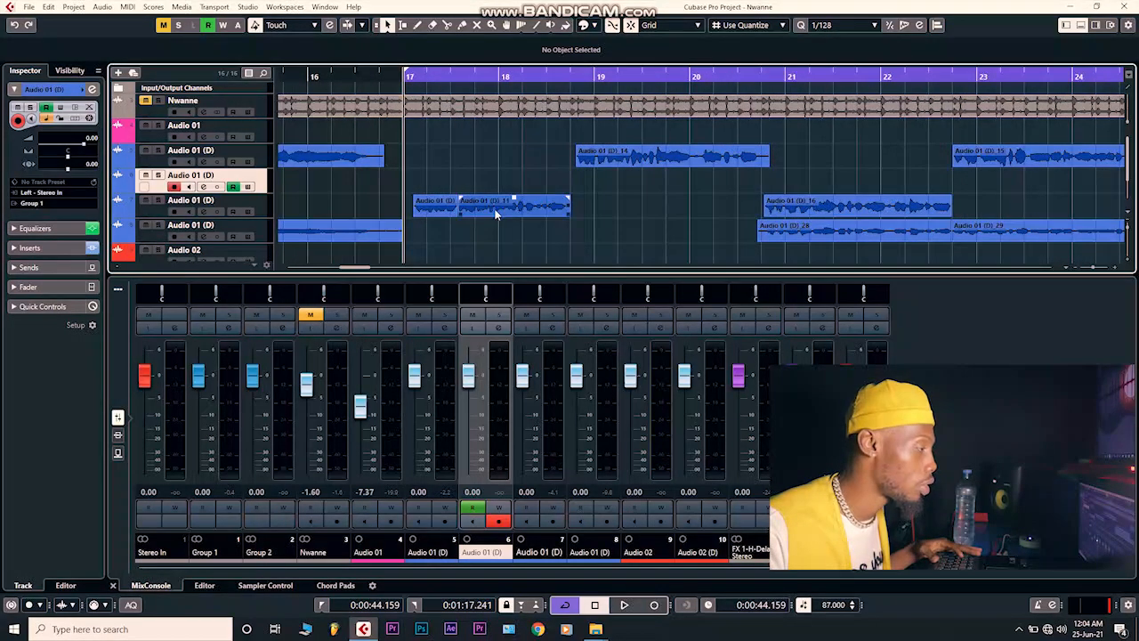
{"action": "left_click", "coordinate": [436, 209]}
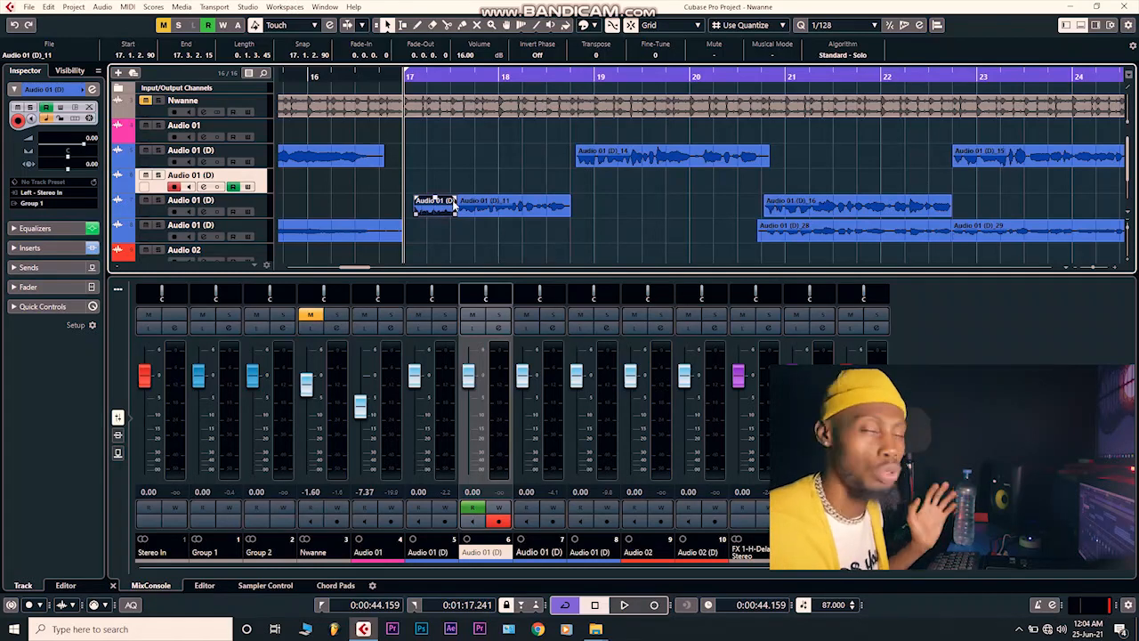
{"action": "scroll", "coordinate": [701, 194], "scroll_direction": "down", "scroll_amount": 2}
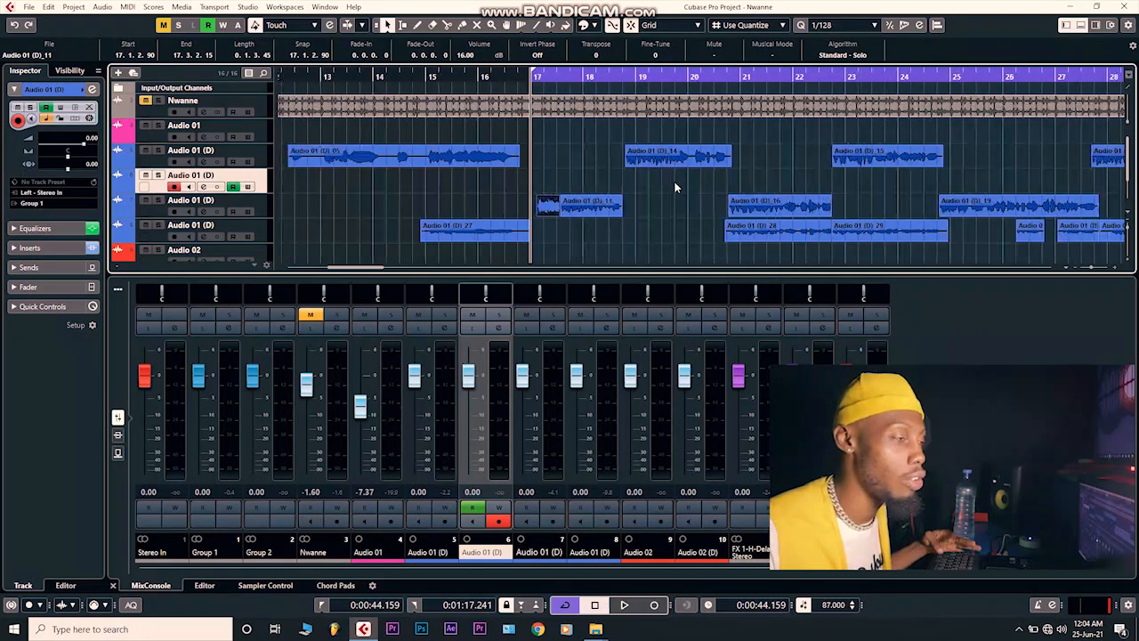
{"action": "scroll", "coordinate": [672, 186], "scroll_direction": "down", "scroll_amount": 3}
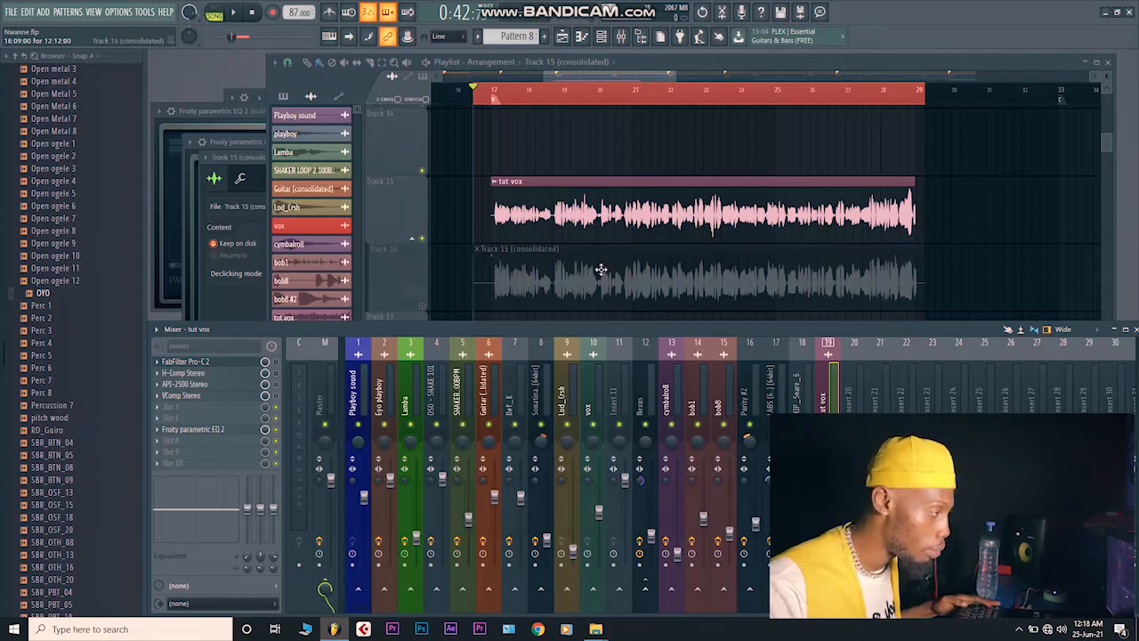
Step: Unmute the Track 15 (consolidated) clip in FL Studio's playlist and compare its waveform with tut vox around bar 21
{"action": "scroll", "coordinate": [600, 260], "scroll_direction": "down", "scroll_amount": 3}
{"action": "scroll", "coordinate": [599, 259], "scroll_direction": "up", "scroll_amount": 3}
{"action": "left_click", "coordinate": [427, 237]}
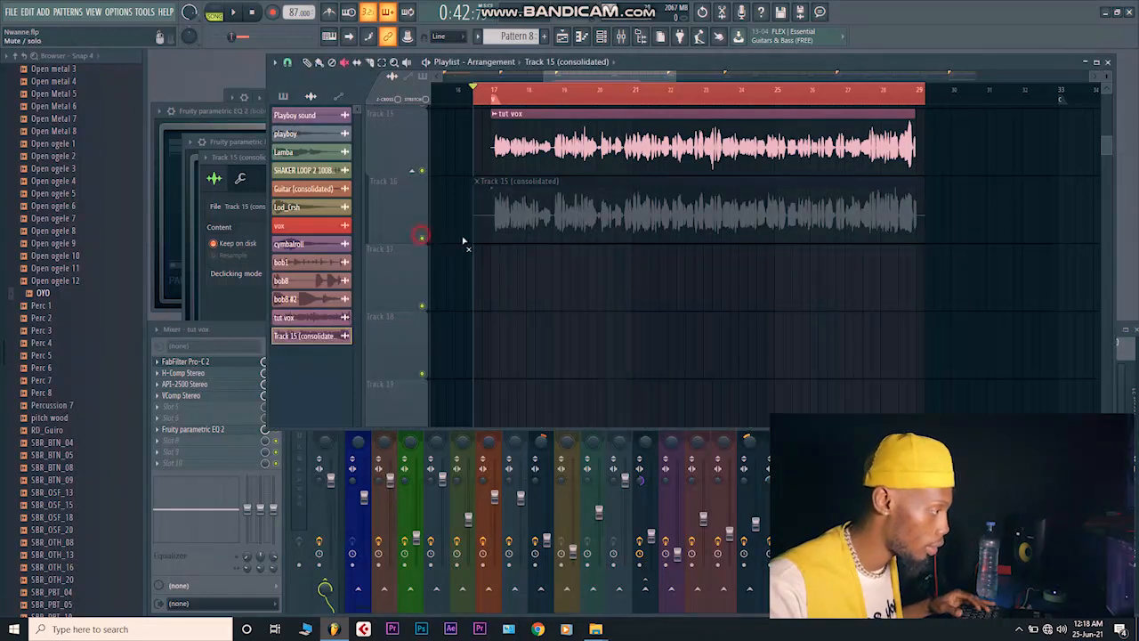
{"action": "left_click", "coordinate": [556, 221]}
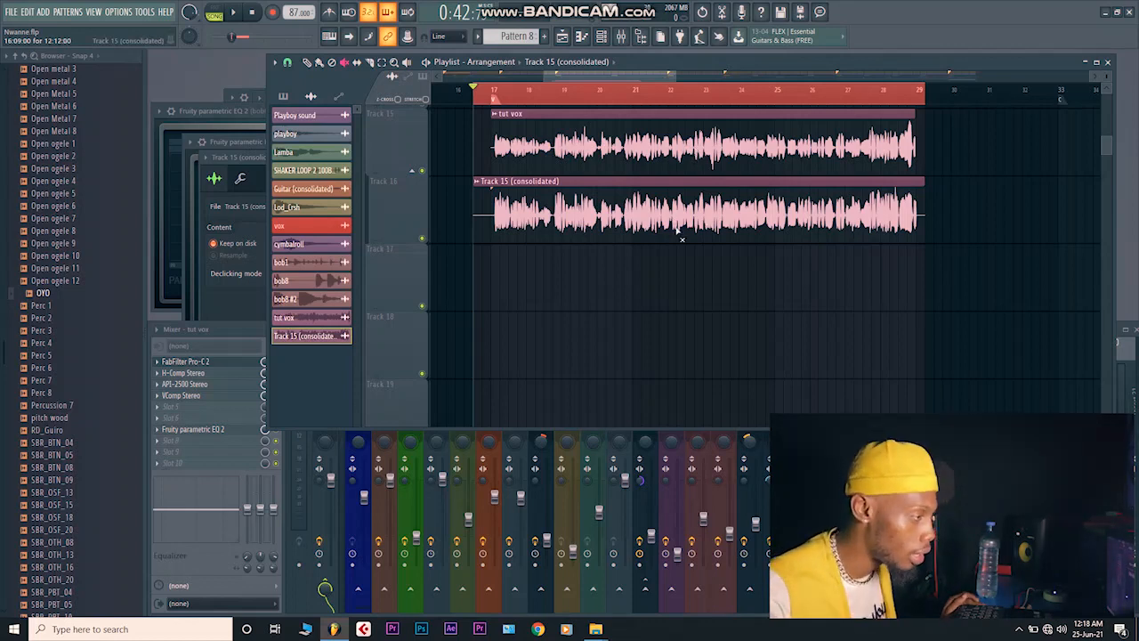
{"action": "scroll", "coordinate": [677, 239], "scroll_direction": "up", "scroll_amount": 3}
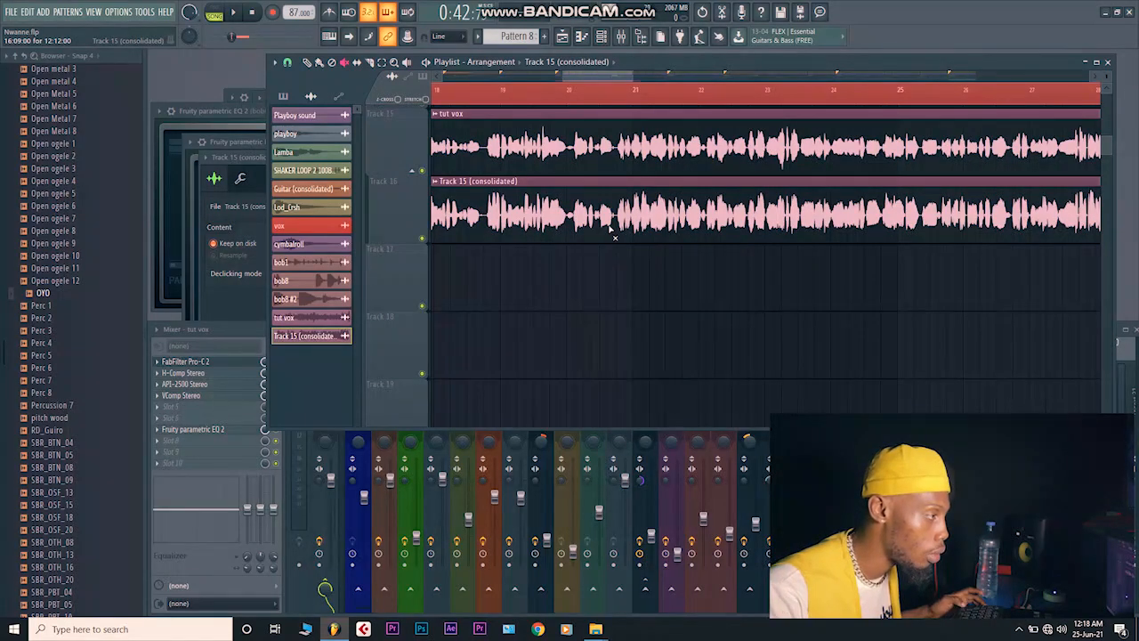
{"action": "scroll", "coordinate": [611, 227], "scroll_direction": "up", "scroll_amount": 2}
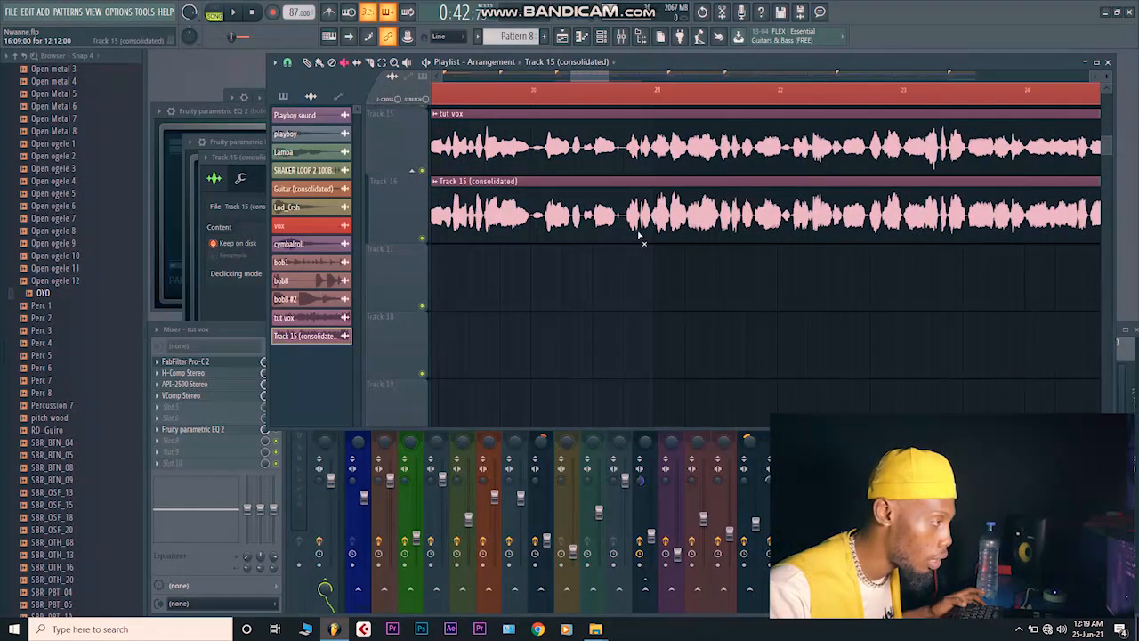
{"action": "scroll", "coordinate": [633, 222], "scroll_direction": "up", "scroll_amount": 2}
{"action": "scroll", "coordinate": [636, 224], "scroll_direction": "up", "scroll_amount": 2}
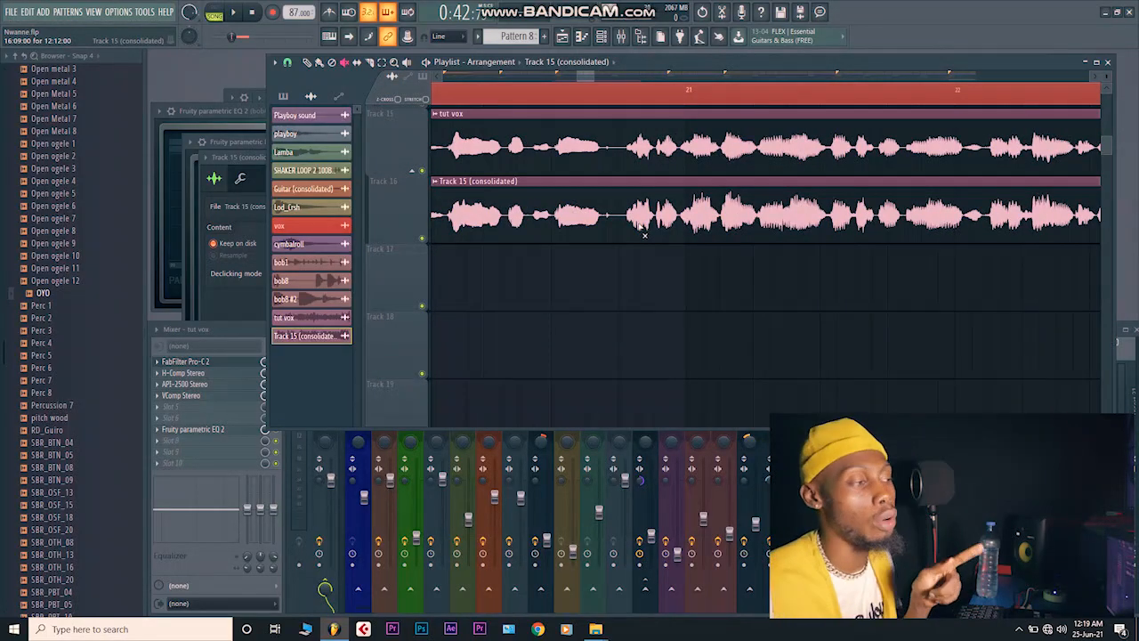
{"action": "scroll", "coordinate": [646, 236], "scroll_direction": "down", "scroll_amount": 5}
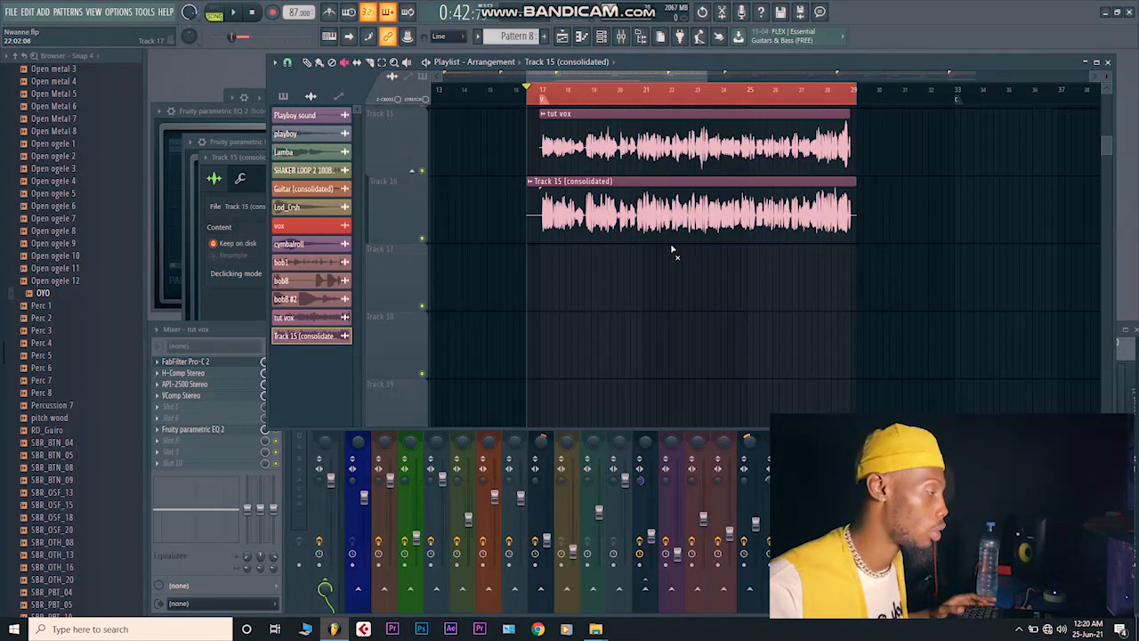
Step: Mute playlist Track 16 with the consolidated clip and audition the looped section with only the tut vox vocal
{"action": "left_click", "coordinate": [423, 239]}
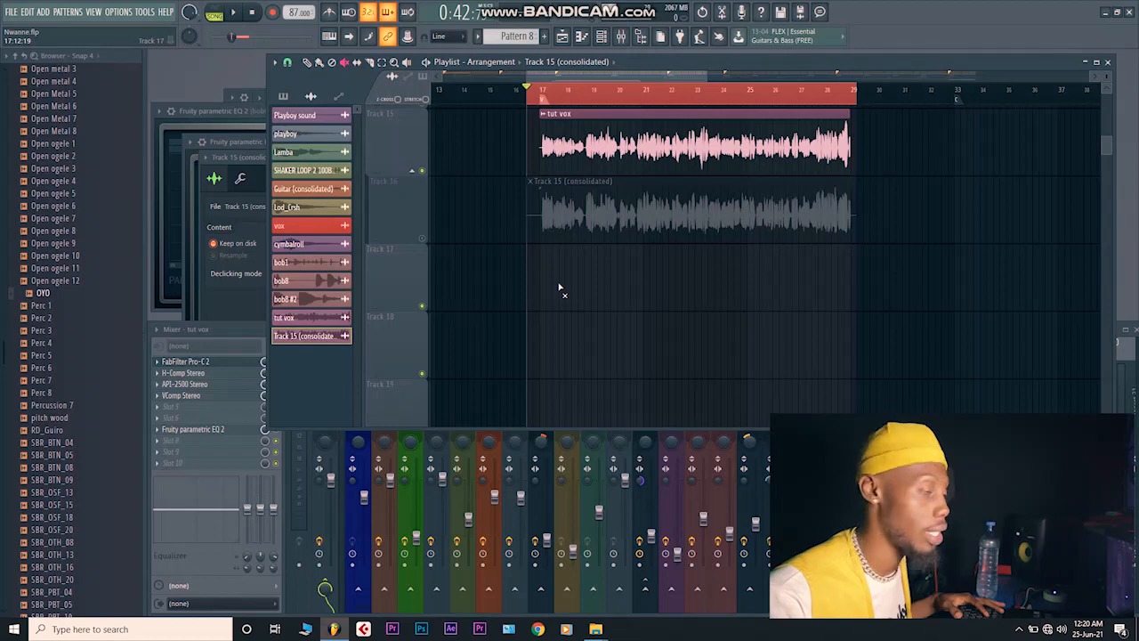
{"action": "key", "text": "space"}
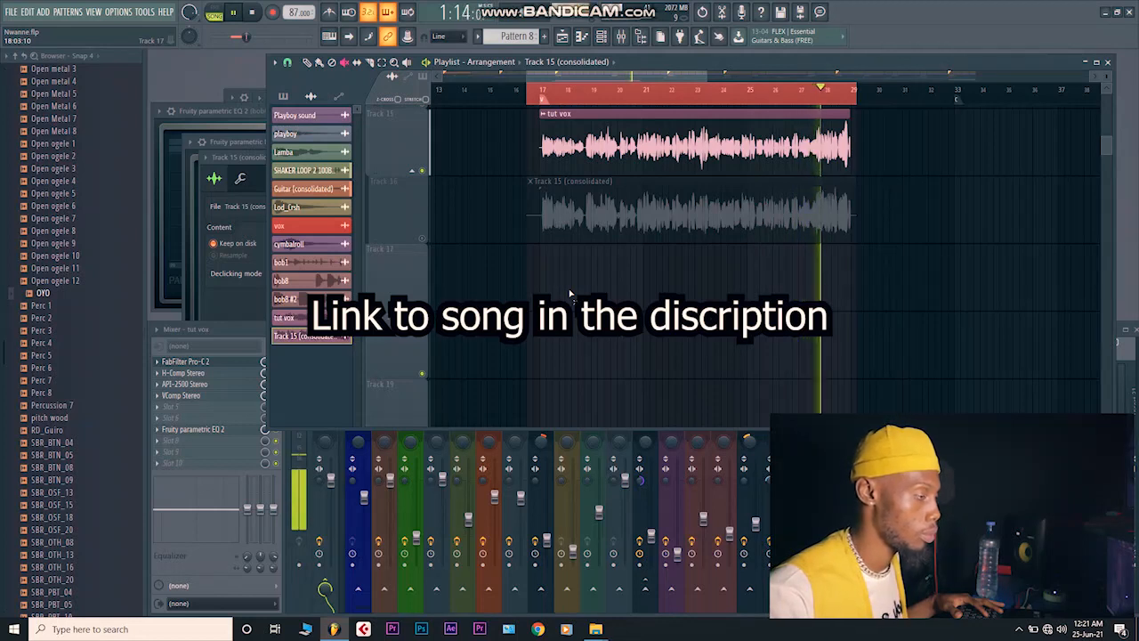
{"action": "key", "text": "space"}
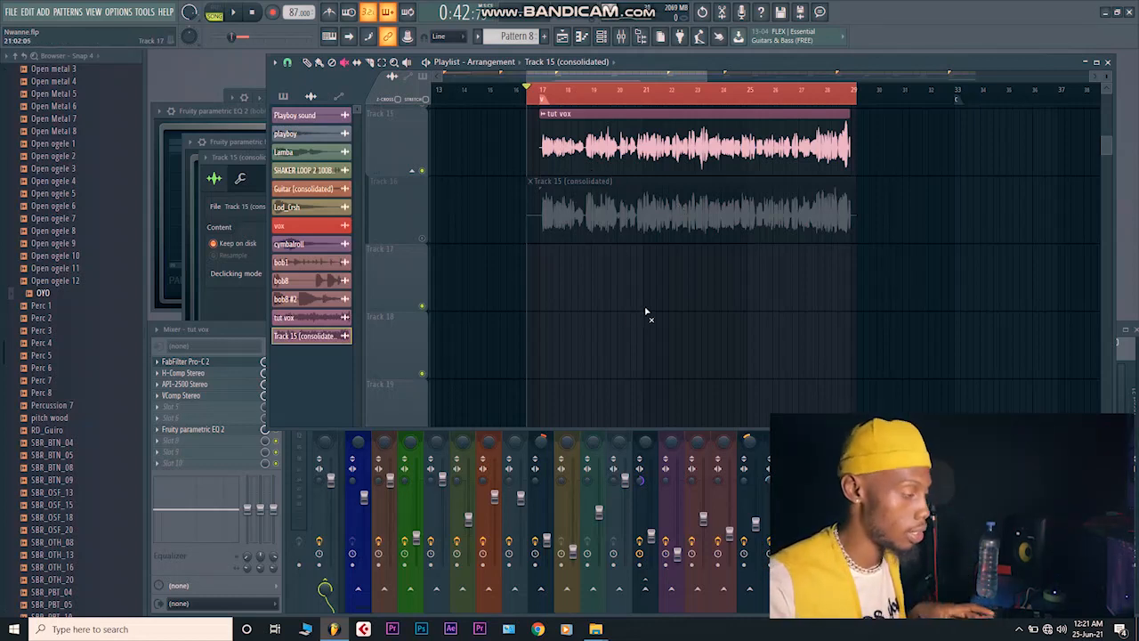
Step: Open FabFilter Pro-C 2 from the tut vox mixer channel, move its window aside and switch auto gain off
{"action": "key", "text": "F9"}
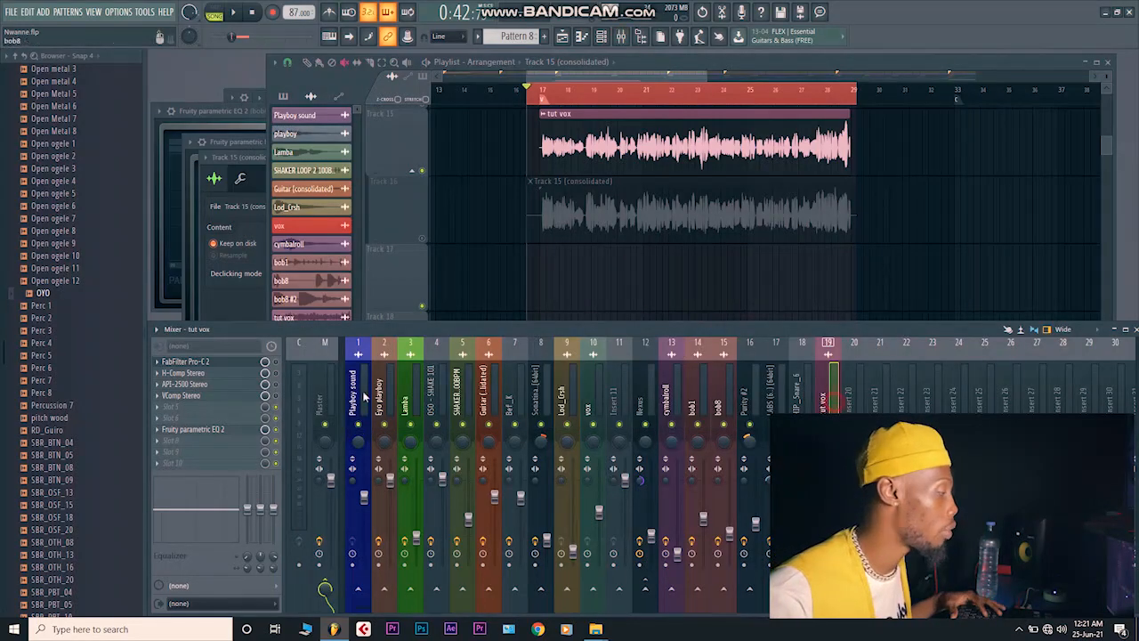
{"action": "left_click", "coordinate": [227, 365]}
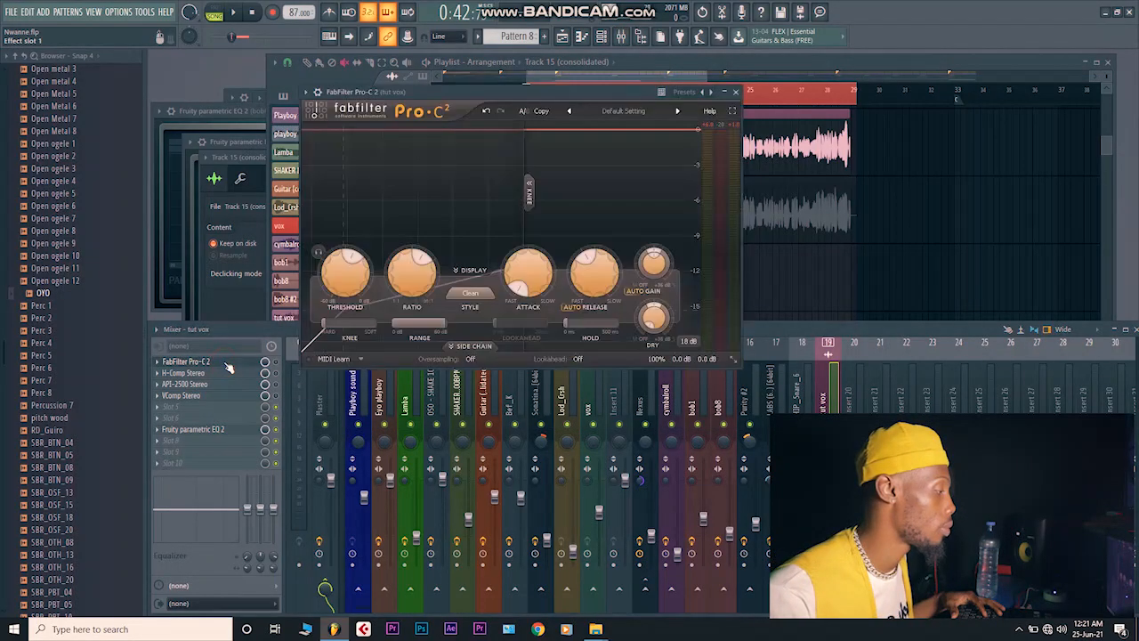
{"action": "left_click_drag", "start_coordinate": [497, 92], "coordinate": [672, 91]}
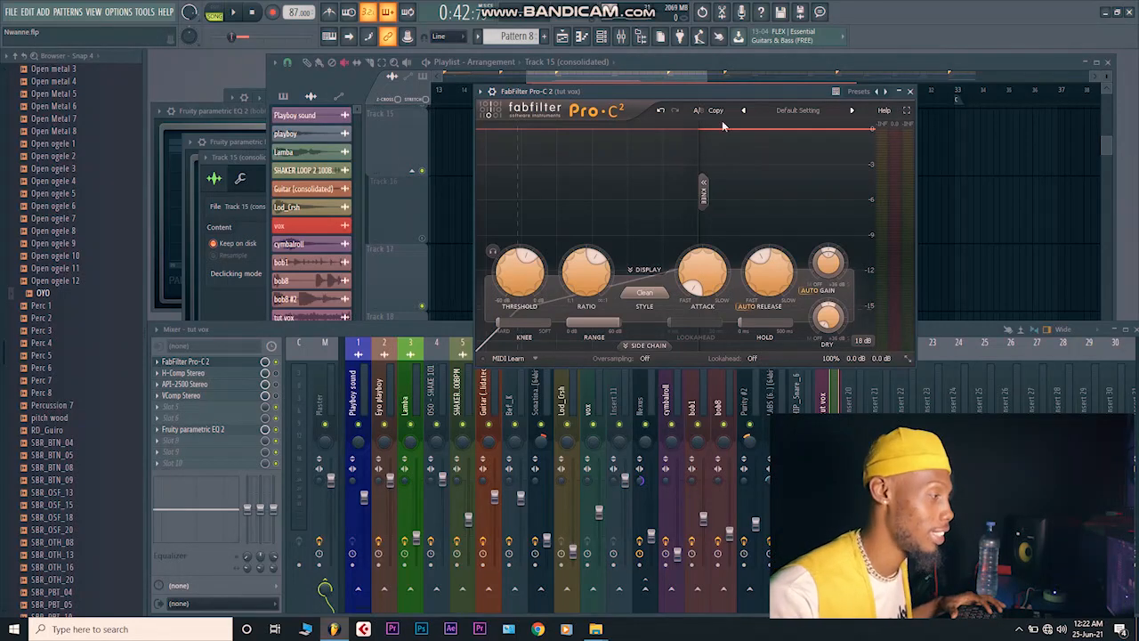
{"action": "left_click_drag", "start_coordinate": [722, 93], "coordinate": [762, 92]}
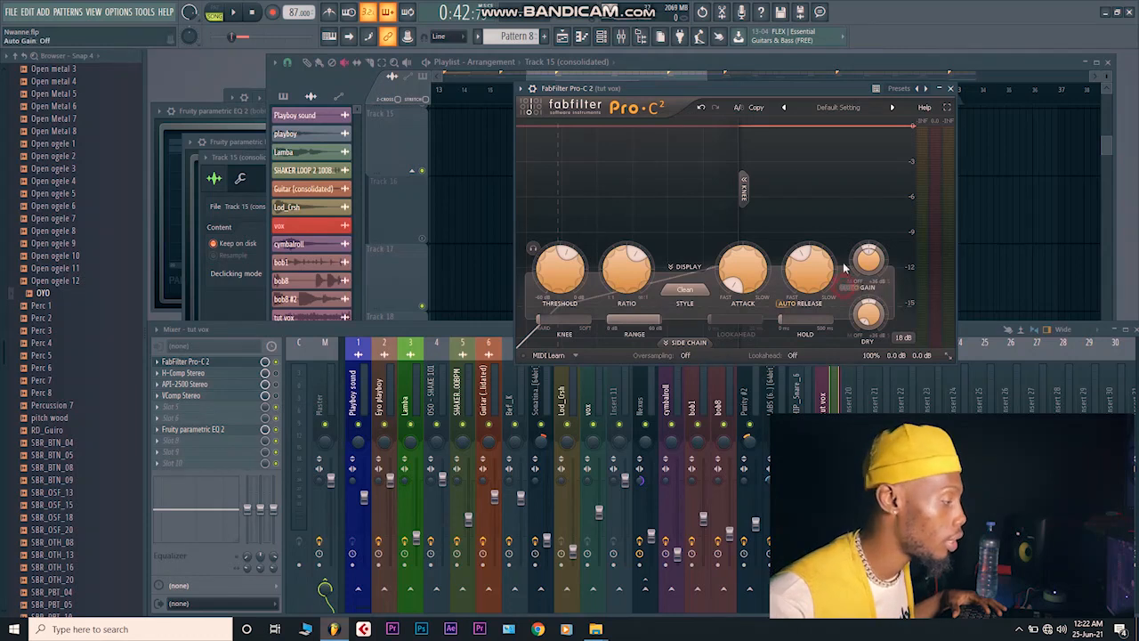
{"action": "mouse_move", "coordinate": [625, 281]}
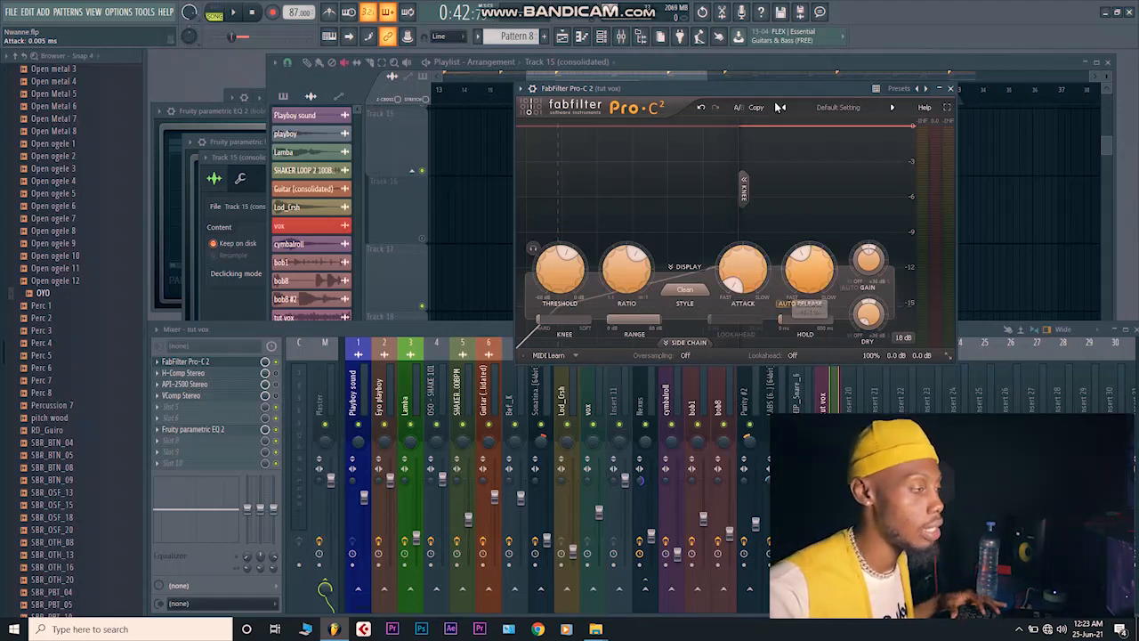
{"action": "left_click_drag", "start_coordinate": [774, 91], "coordinate": [780, 91]}
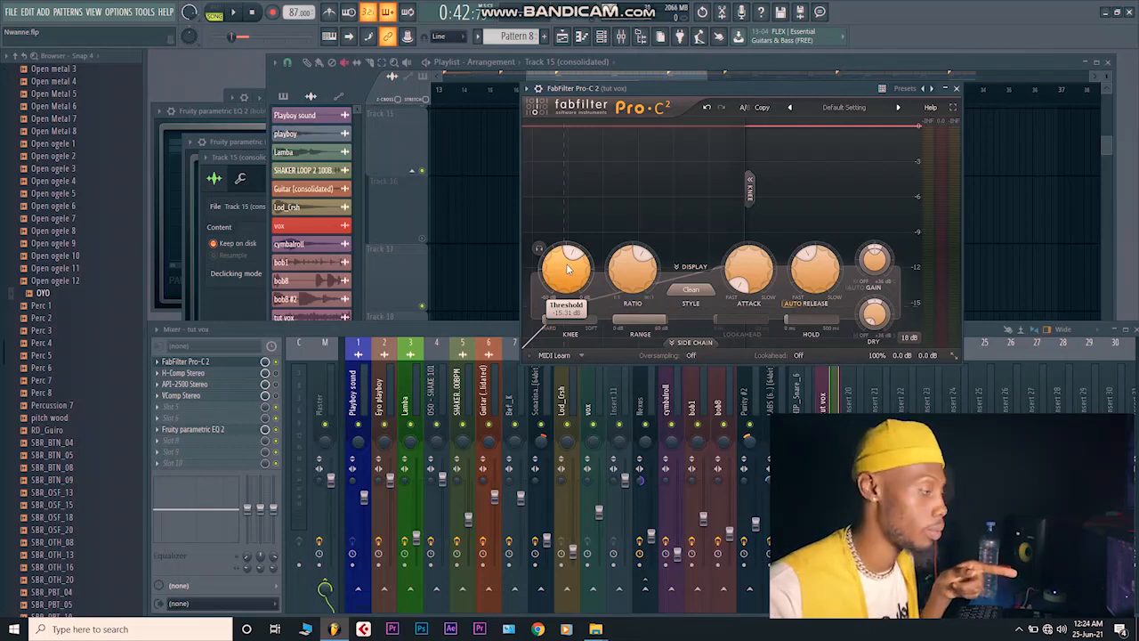
Step: Raise the compressor threshold to 0 dB, play the section and lower the threshold for about 3 dB of gain reduction on the vocal peaks
{"action": "left_click_drag", "start_coordinate": [570, 269], "coordinate": [558, 162]}
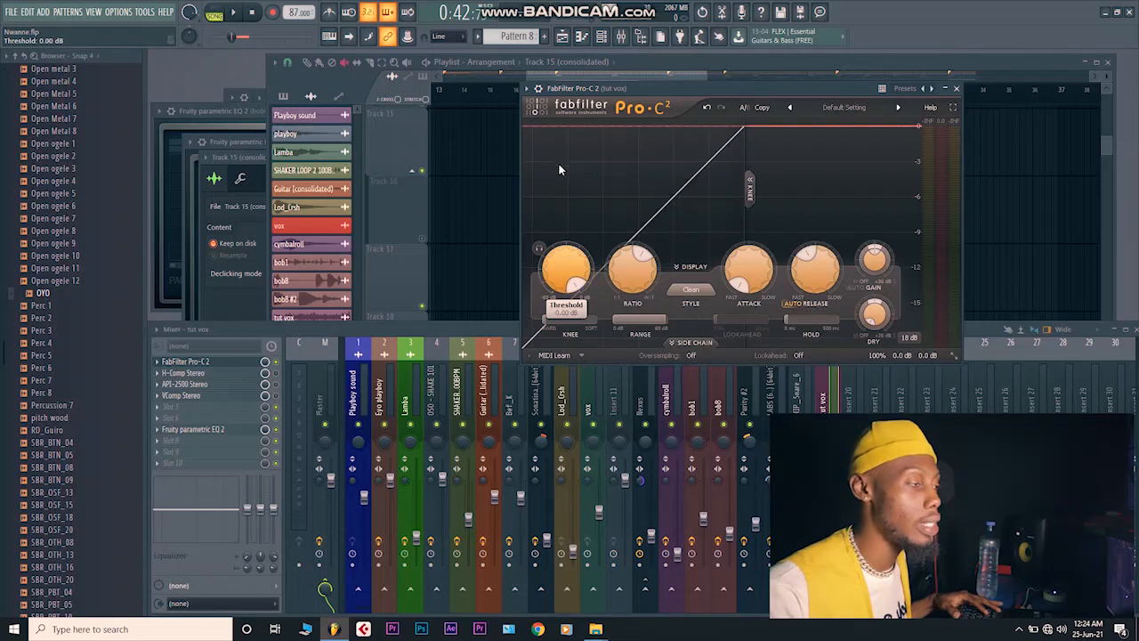
{"action": "key", "text": "space"}
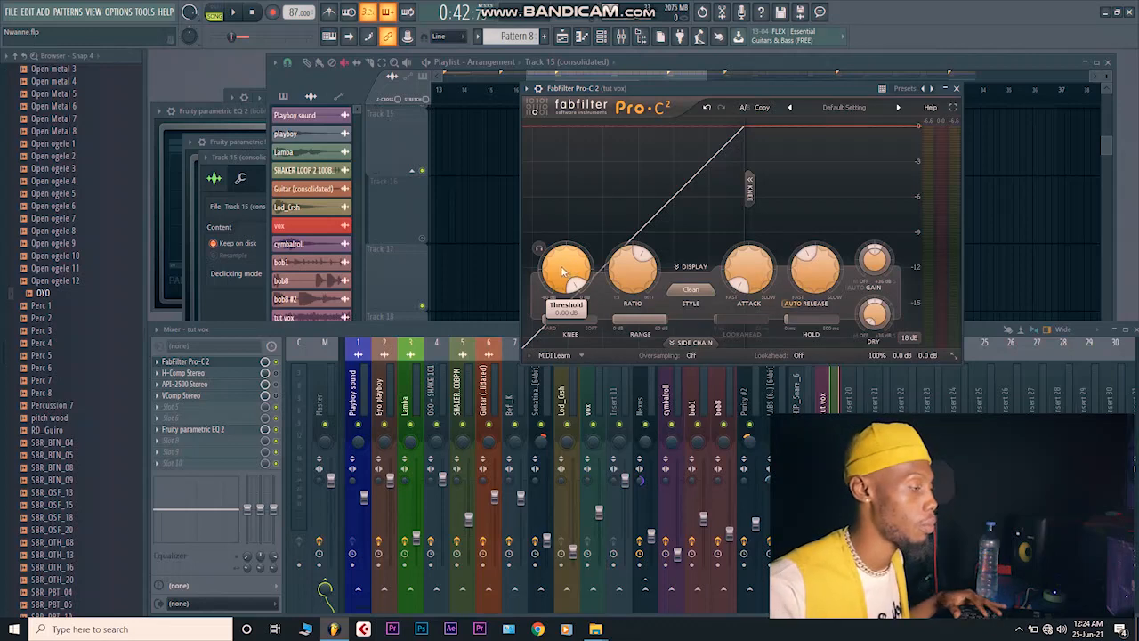
{"action": "key", "text": "space"}
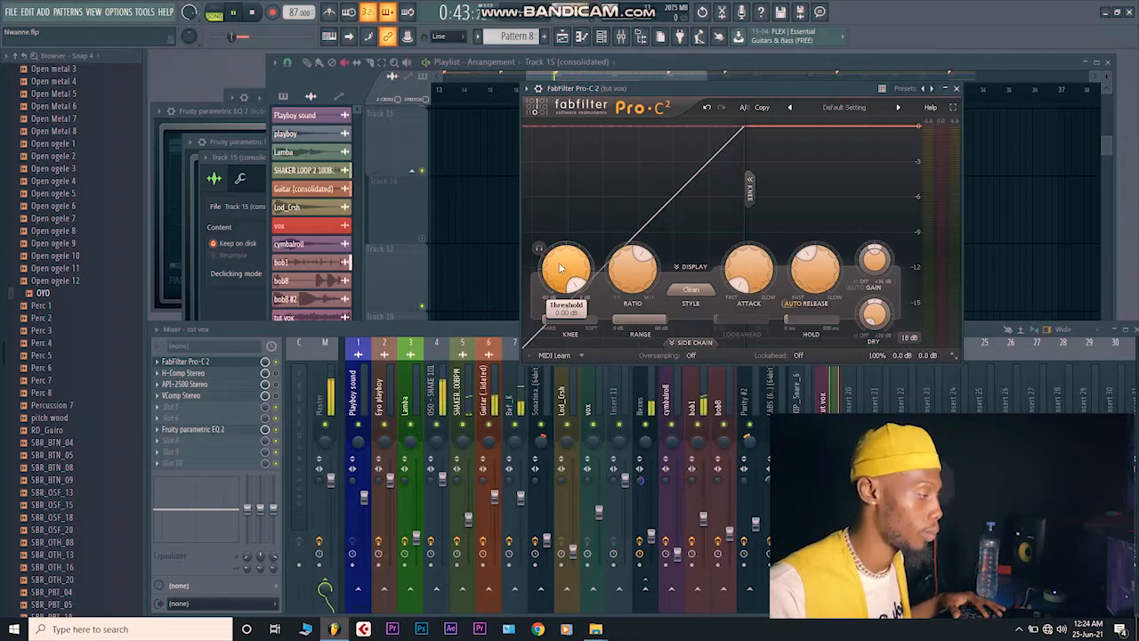
{"action": "left_click_drag", "start_coordinate": [561, 269], "coordinate": [565, 270]}
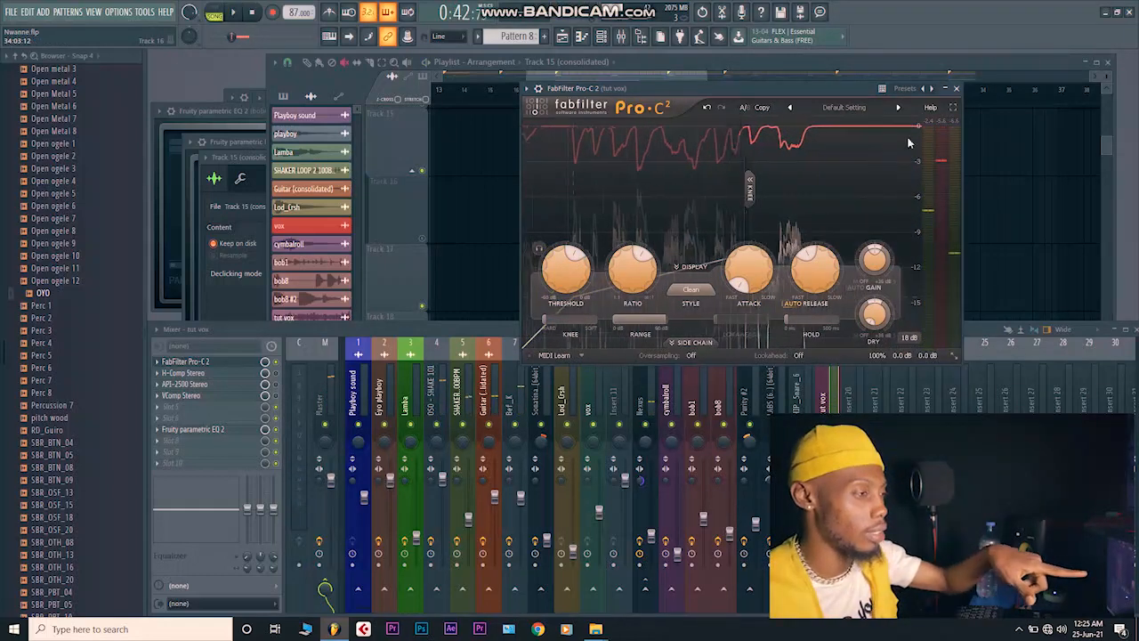
{"action": "mouse_move", "coordinate": [572, 265]}
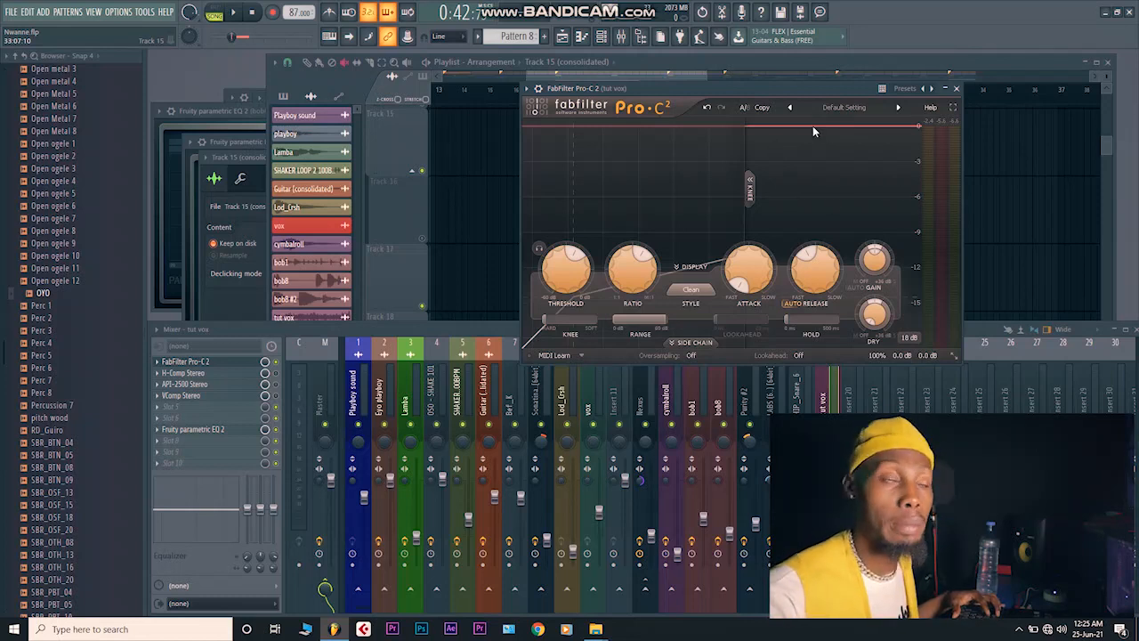
Step: Raise the compressor's wet gain to +1.55 dB as manual make-up gain
{"action": "left_click_drag", "start_coordinate": [778, 84], "coordinate": [773, 89]}
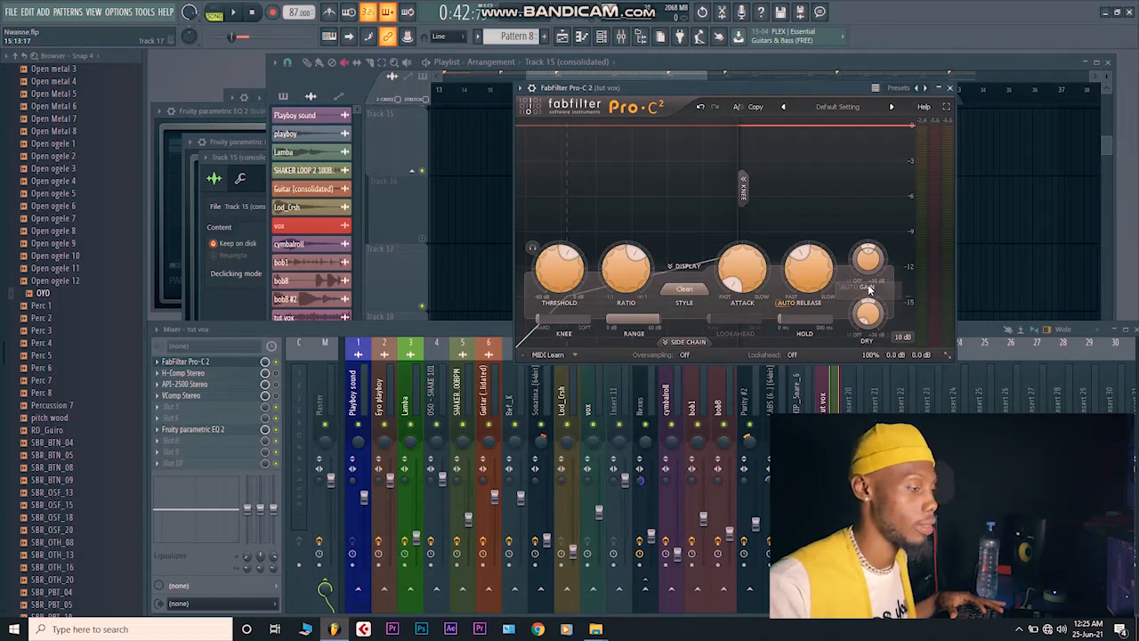
{"action": "mouse_move", "coordinate": [868, 267]}
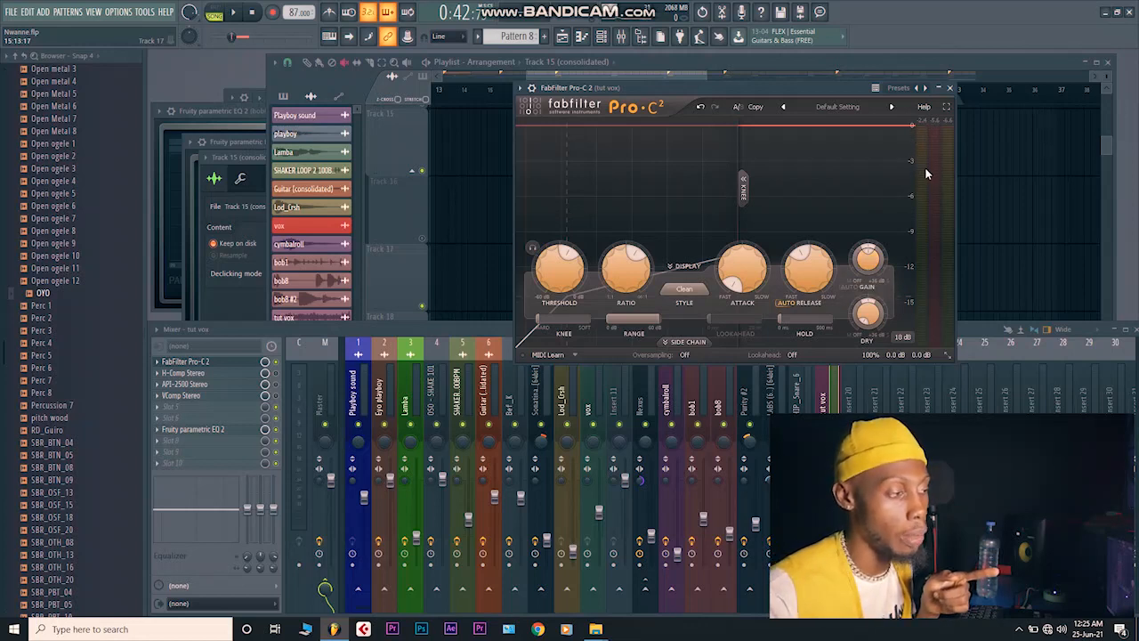
{"action": "left_click", "coordinate": [867, 268]}
{"action": "left_click_drag", "start_coordinate": [867, 268], "coordinate": [912, 177]}
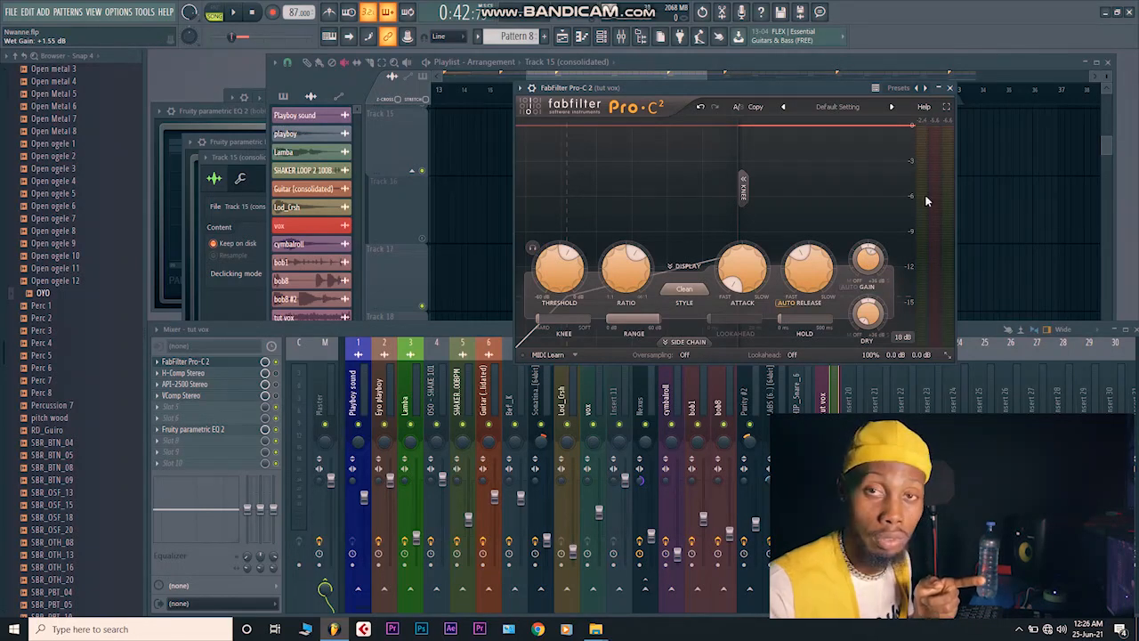
Step: Set the compressor's wet gain to exactly 0 dB
{"action": "double_click", "coordinate": [868, 259]}
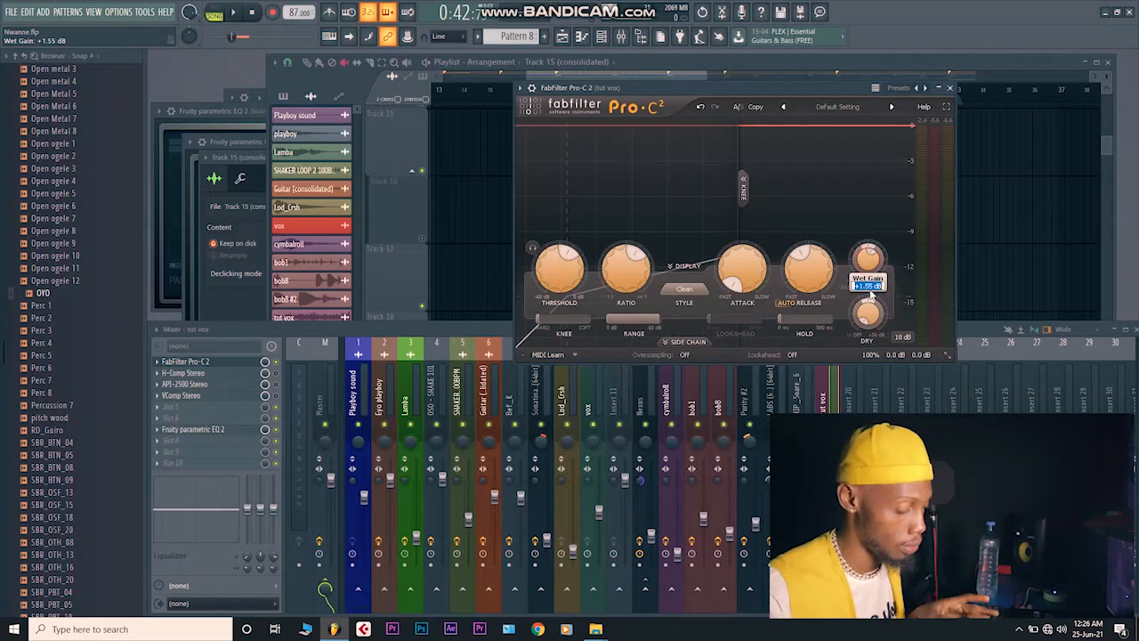
{"action": "type", "text": "0"}
{"action": "key", "text": "Return"}
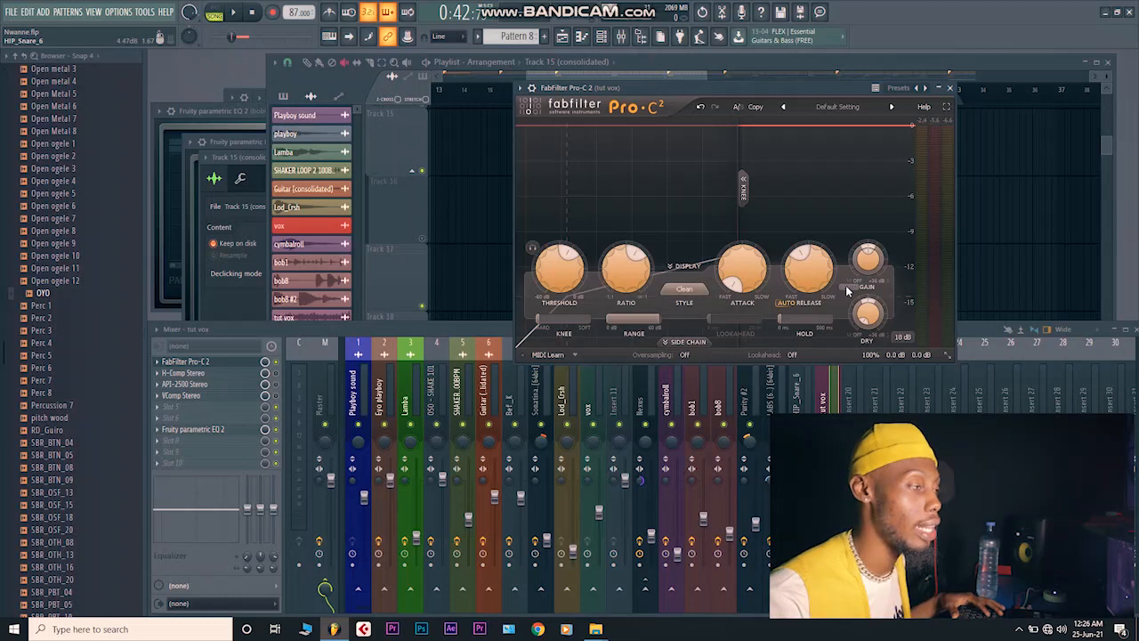
Step: Play the section while toggling the compressor's auto gain to compare levels, and leave auto gain on
{"action": "left_click_drag", "start_coordinate": [753, 87], "coordinate": [775, 80]}
{"action": "key", "text": "space"}
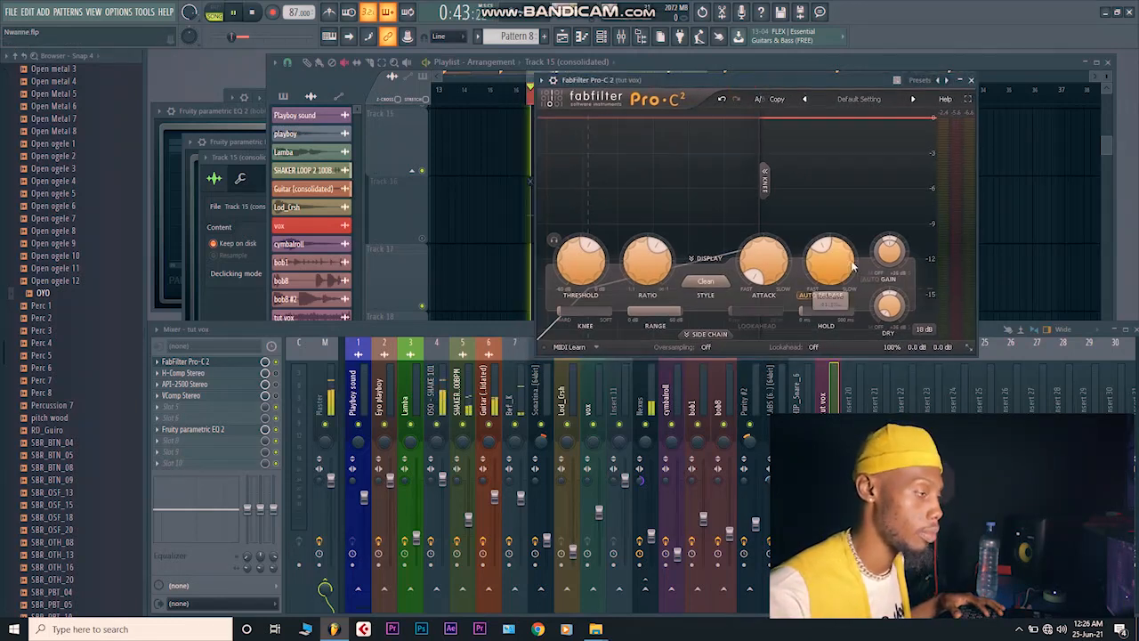
{"action": "left_click", "coordinate": [877, 282]}
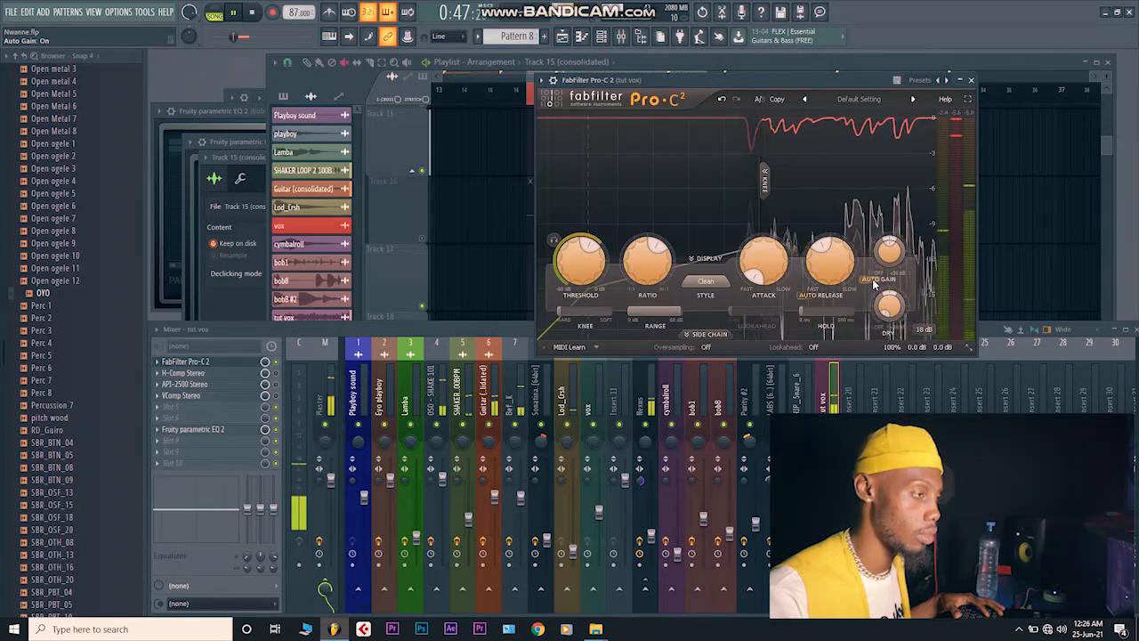
{"action": "left_click", "coordinate": [876, 281]}
{"action": "left_click", "coordinate": [876, 281]}
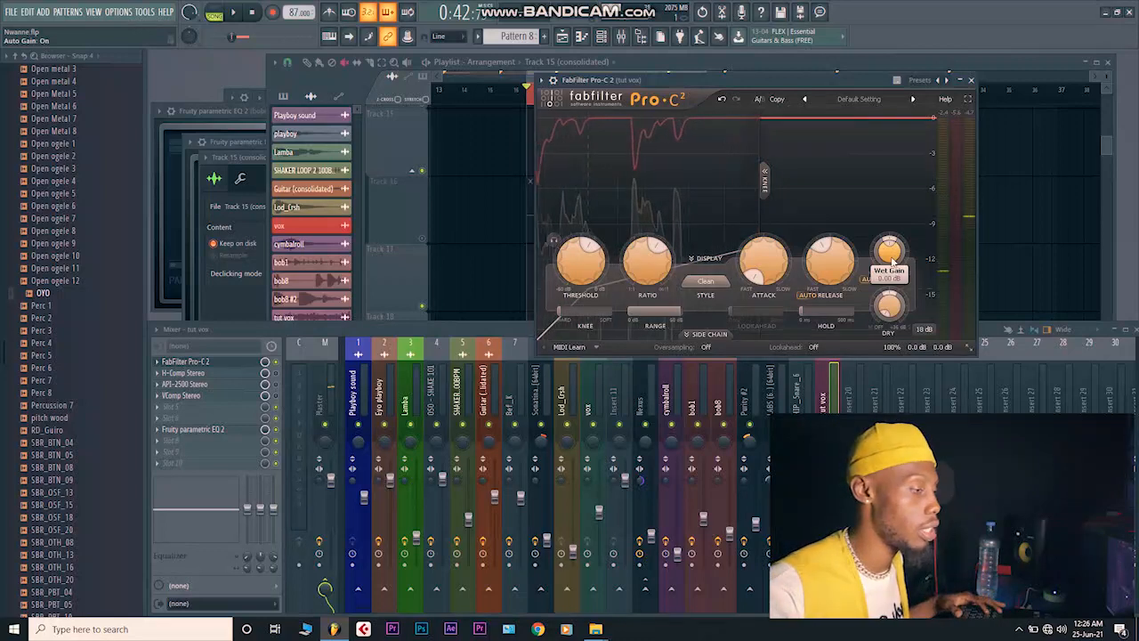
Step: Set the compressor's wet gain to +2 dB, then play the section while raising the wet gain to about +5.86 dB
{"action": "double_click", "coordinate": [893, 259]}
{"action": "type", "text": "2"}
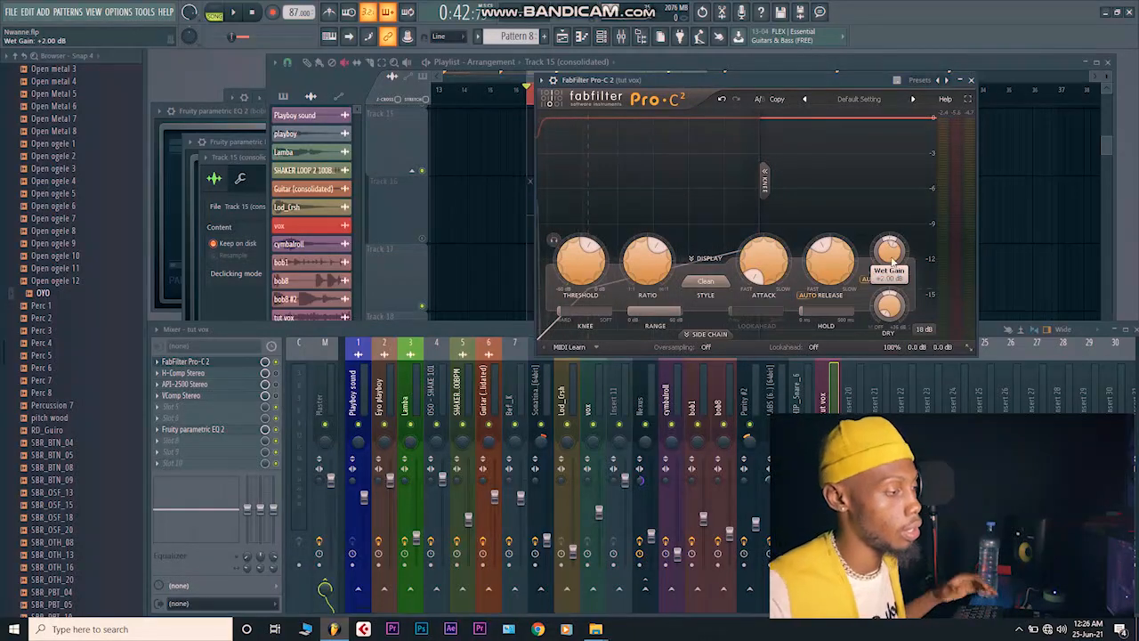
{"action": "key", "text": "Return"}
{"action": "key", "text": "space"}
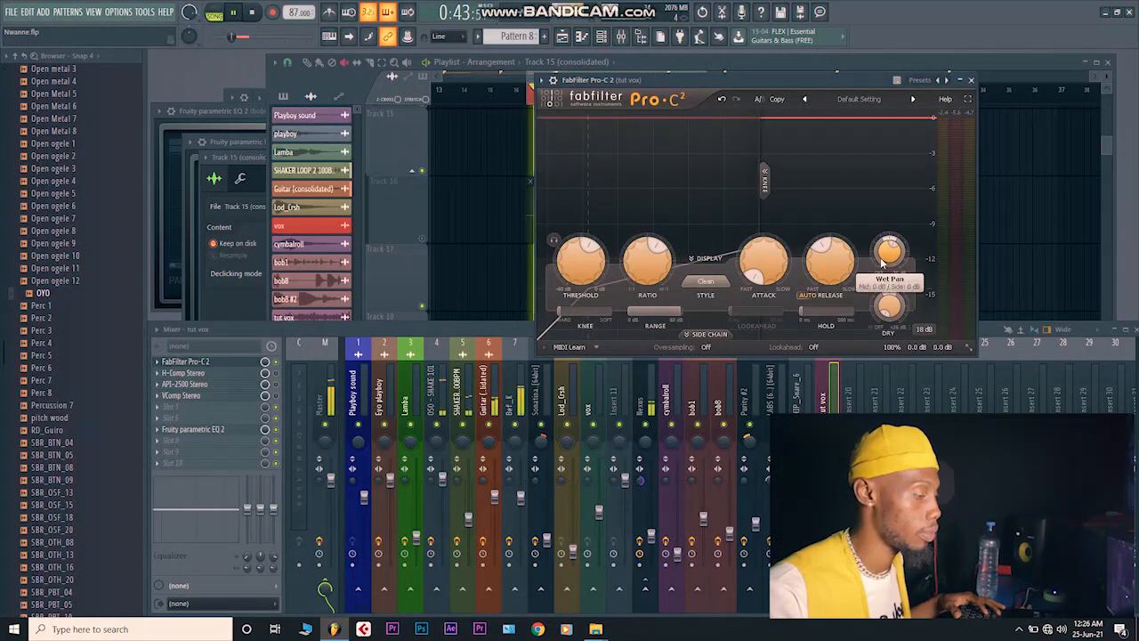
{"action": "left_click_drag", "start_coordinate": [889, 258], "coordinate": [889, 229]}
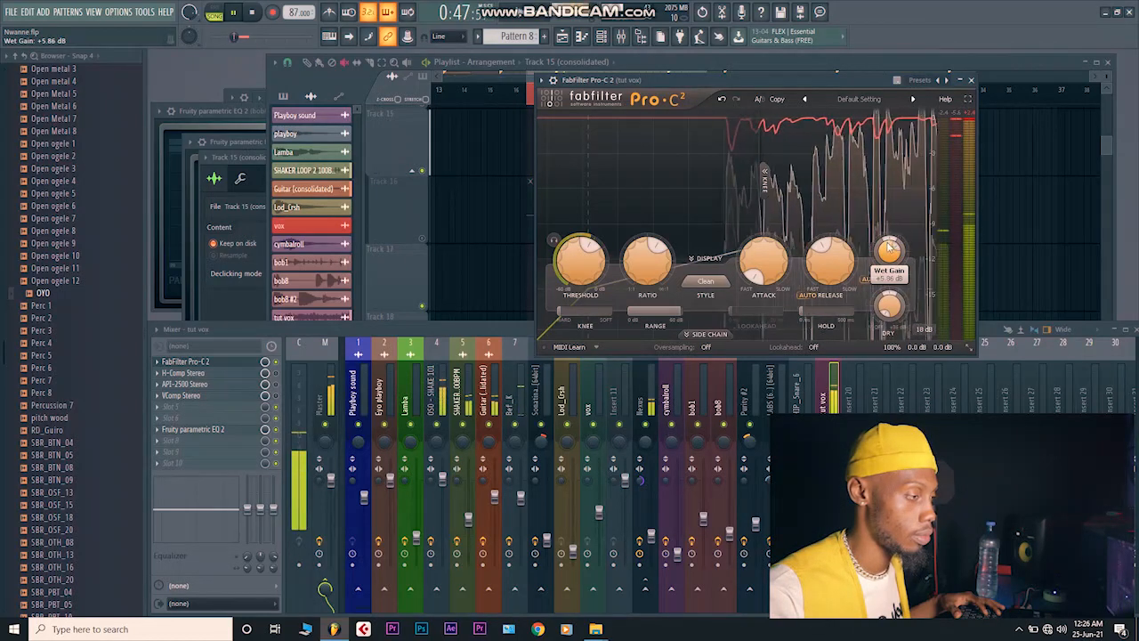
{"action": "key", "text": "space"}
{"action": "left_click_drag", "start_coordinate": [845, 80], "coordinate": [853, 80]}
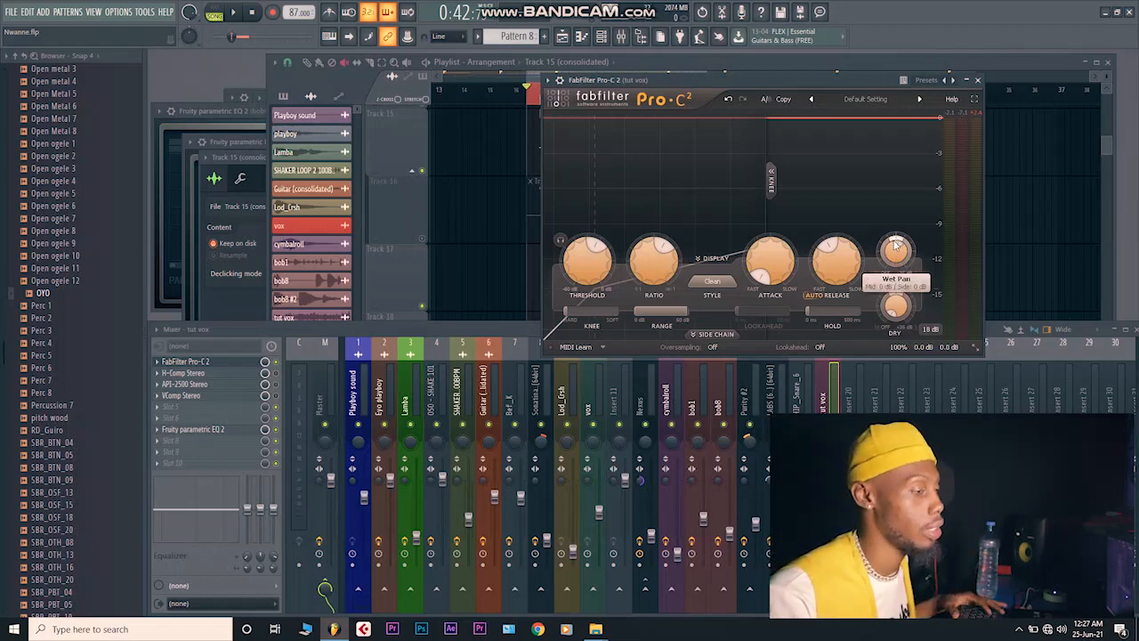
{"action": "left_click_drag", "start_coordinate": [727, 84], "coordinate": [721, 85]}
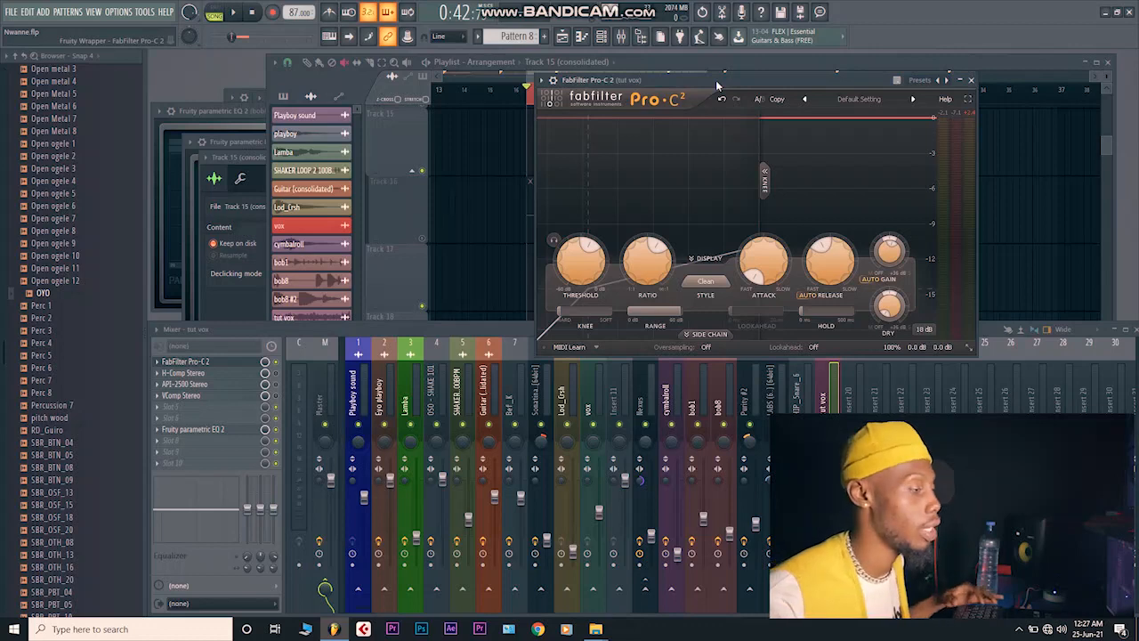
{"action": "left_click_drag", "start_coordinate": [745, 78], "coordinate": [731, 80]}
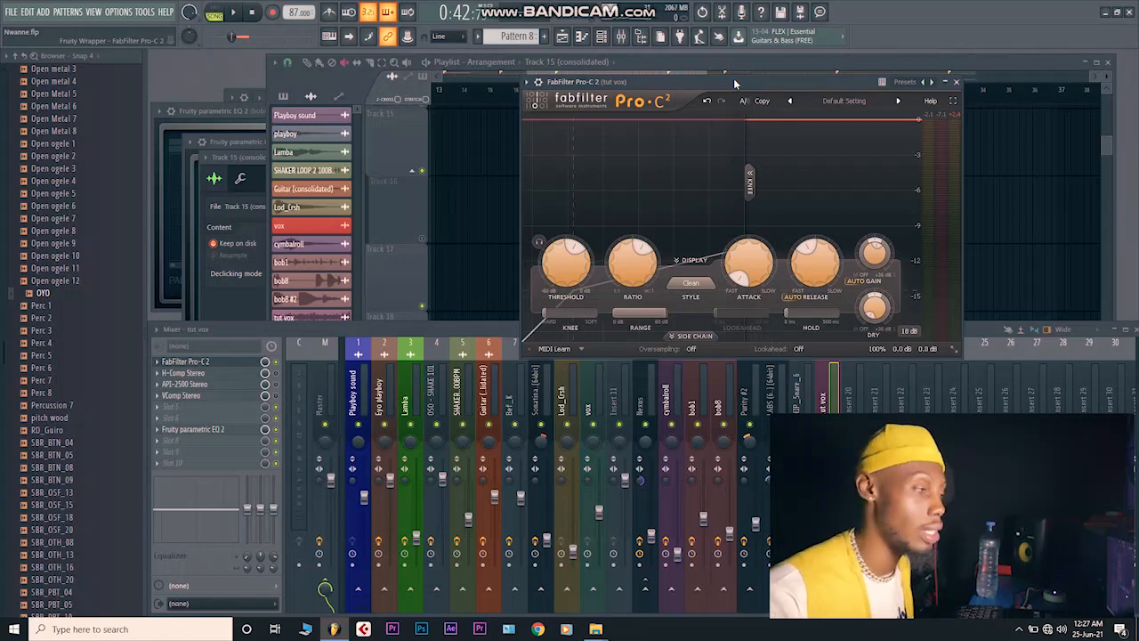
{"action": "left_click_drag", "start_coordinate": [738, 83], "coordinate": [723, 86]}
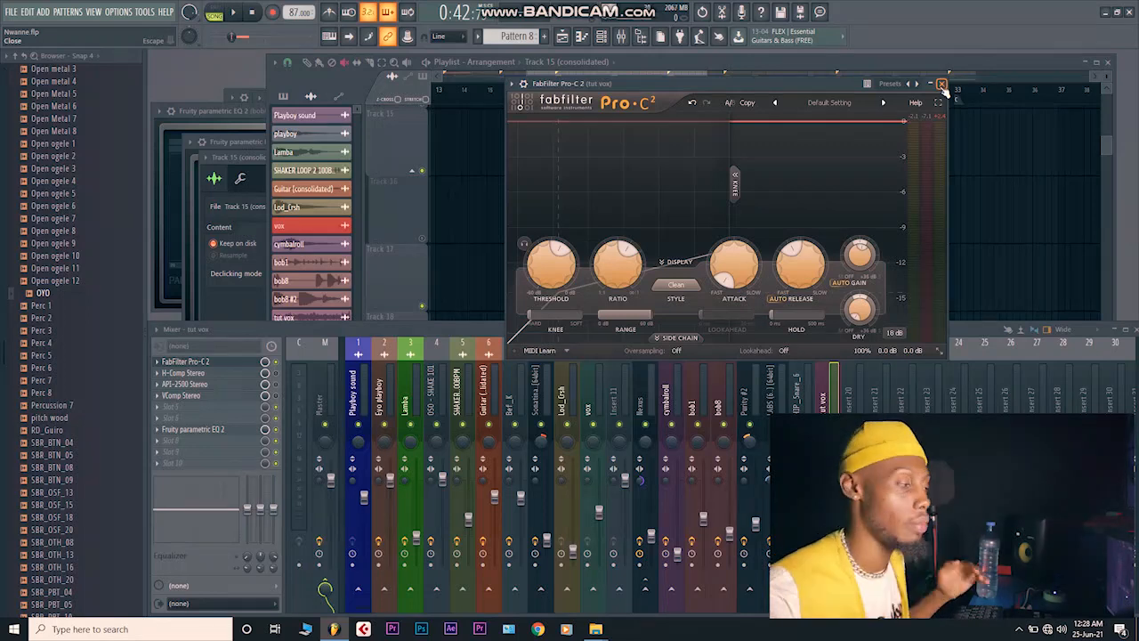
Step: Bypass FabFilter Pro-C 2 on the tut vox channel and close its window
{"action": "mouse_move", "coordinate": [603, 277]}
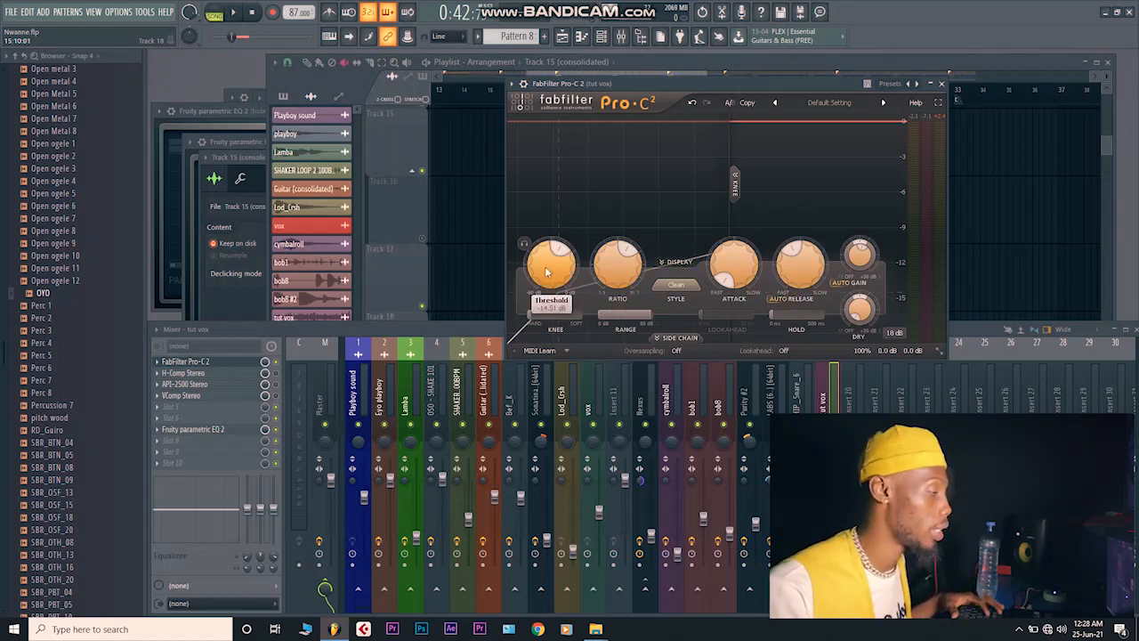
{"action": "left_click", "coordinate": [276, 362]}
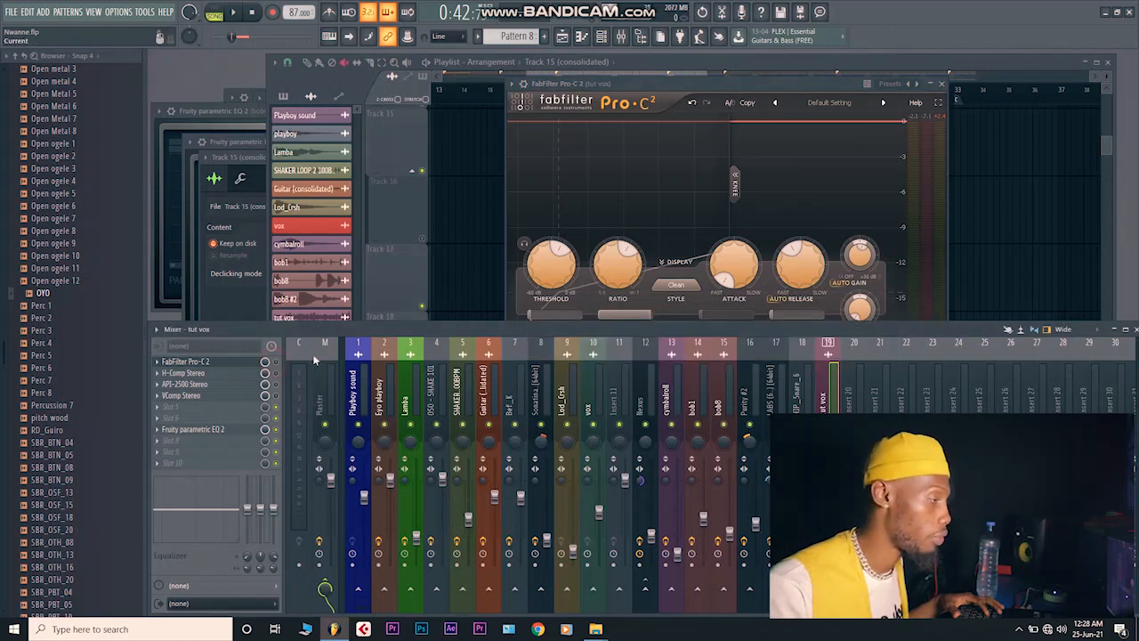
{"action": "left_click", "coordinate": [941, 84]}
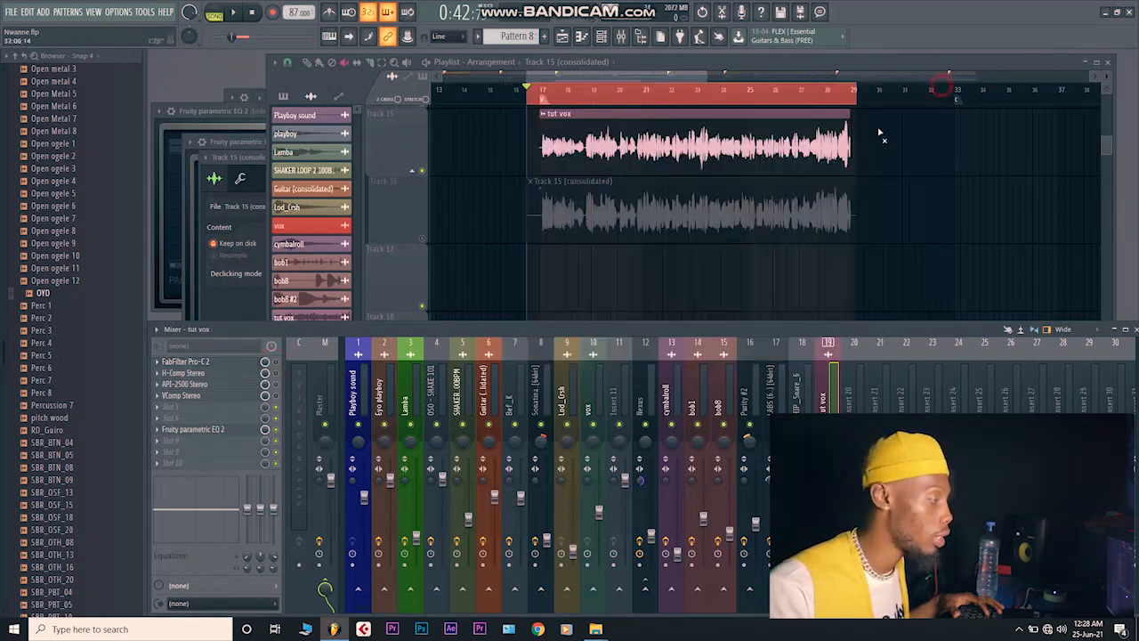
Step: Open H-Comp Stereo on the tut vox channel with analog off, ratio 1 and threshold 0, and enable the plug-in
{"action": "left_click", "coordinate": [224, 373]}
{"action": "left_click_drag", "start_coordinate": [618, 98], "coordinate": [712, 89]}
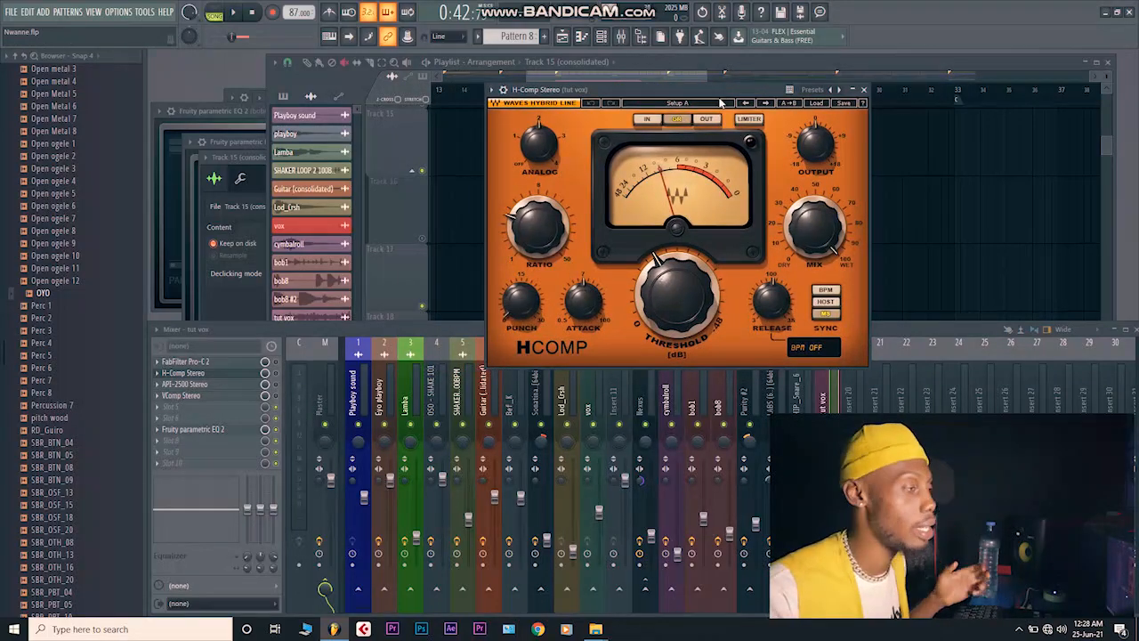
{"action": "left_click_drag", "start_coordinate": [719, 92], "coordinate": [747, 96]}
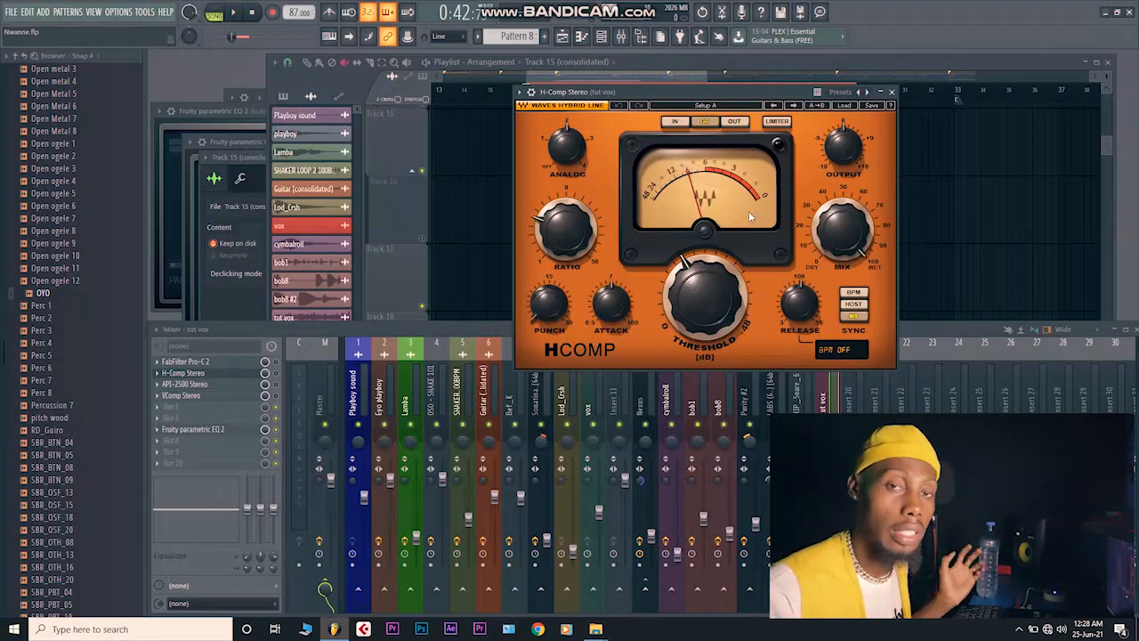
{"action": "mouse_move", "coordinate": [716, 94]}
{"action": "left_mouse_down"}
{"action": "mouse_move", "coordinate": [703, 83]}
{"action": "mouse_move", "coordinate": [728, 100]}
{"action": "left_mouse_up"}
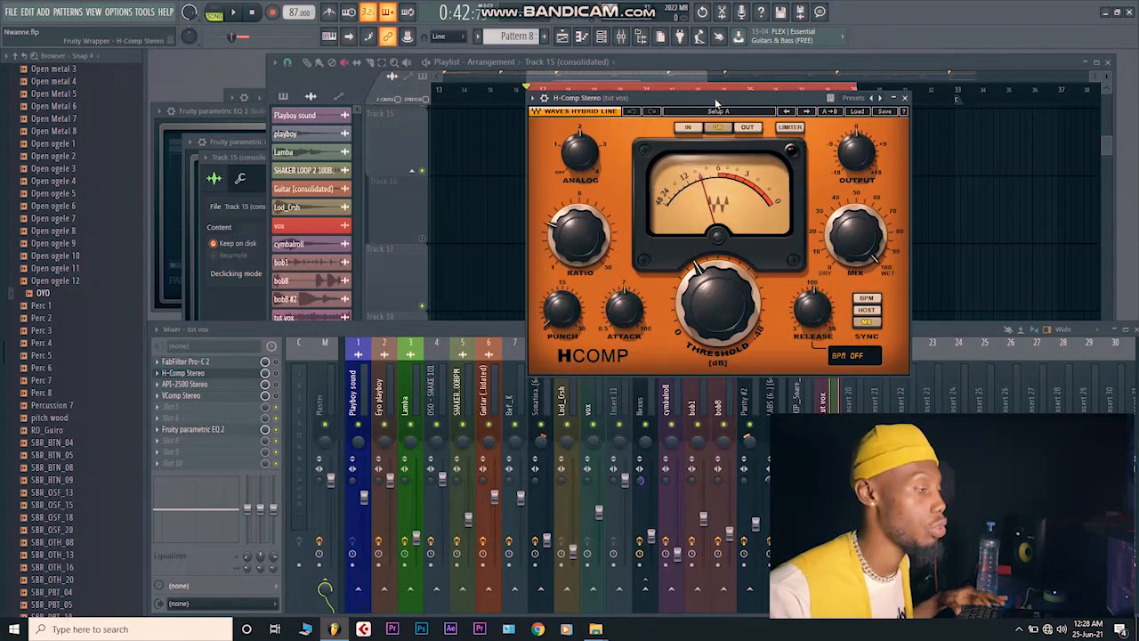
{"action": "left_click_drag", "start_coordinate": [717, 100], "coordinate": [722, 105]}
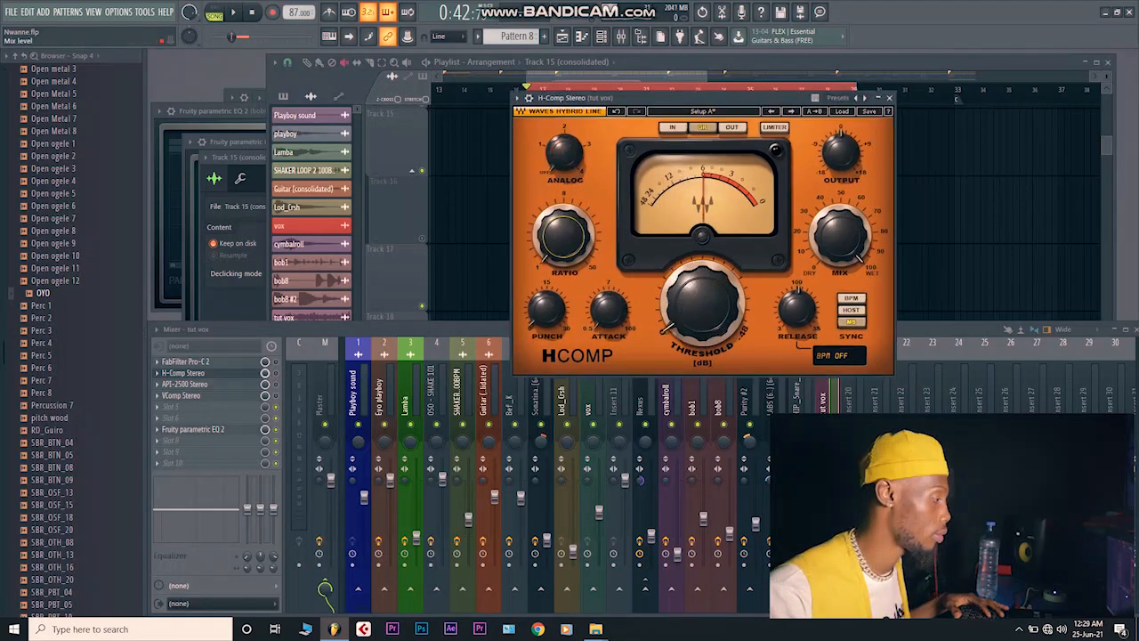
{"action": "left_click", "coordinate": [276, 374]}
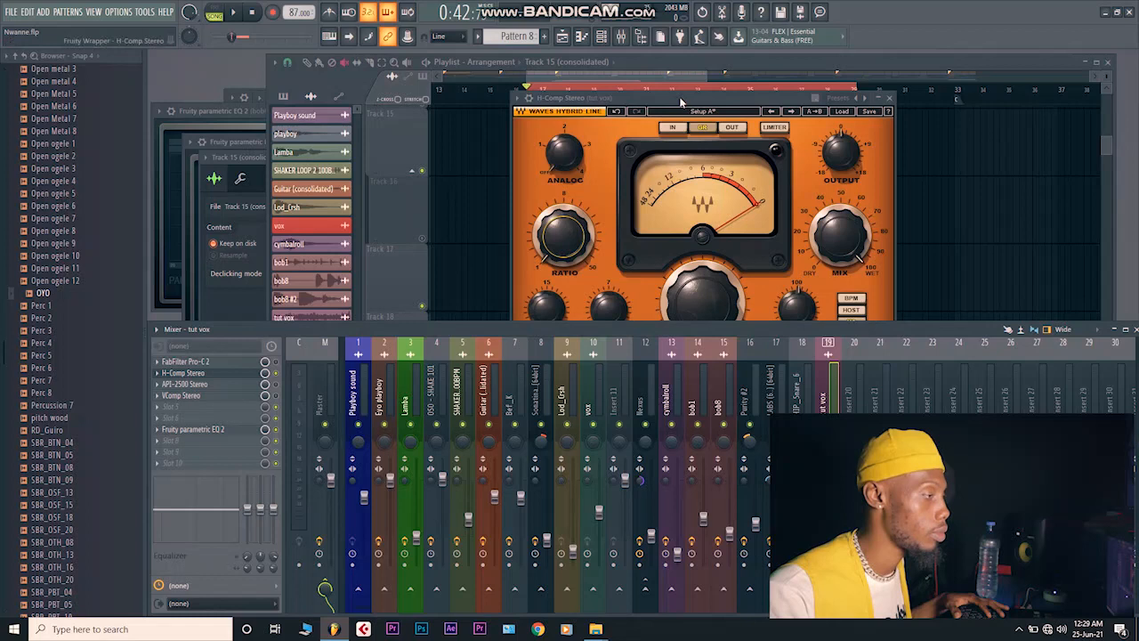
{"action": "left_click_drag", "start_coordinate": [690, 98], "coordinate": [713, 92]}
Step: Play the section and set the H-Comp ratio to about 4.5
{"action": "key", "text": "space"}
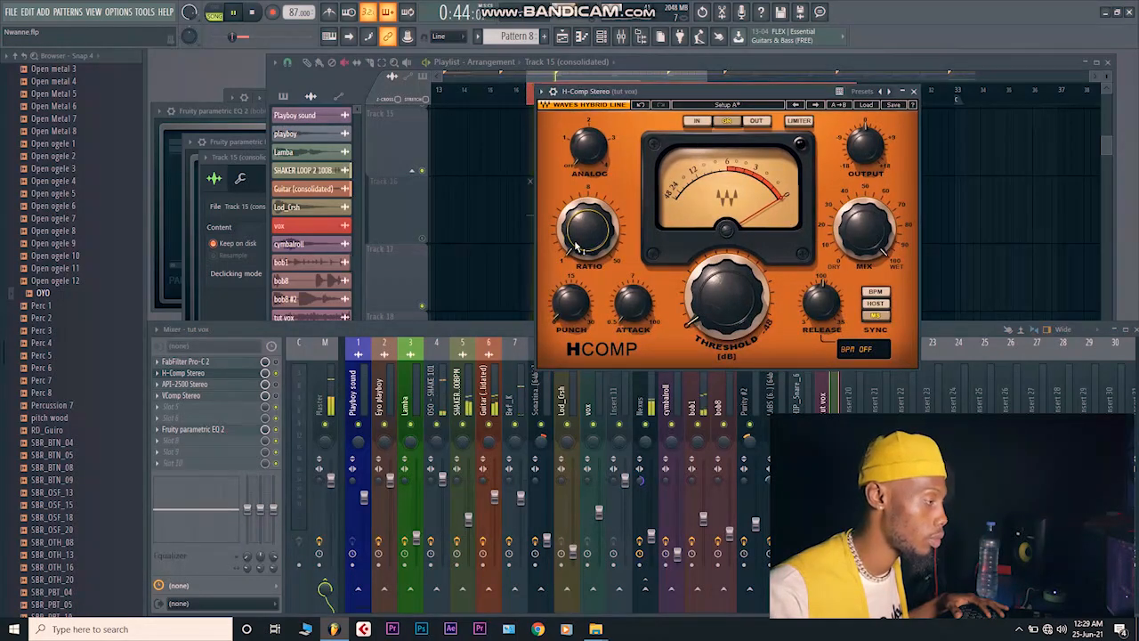
{"action": "left_click_drag", "start_coordinate": [580, 245], "coordinate": [572, 207]}
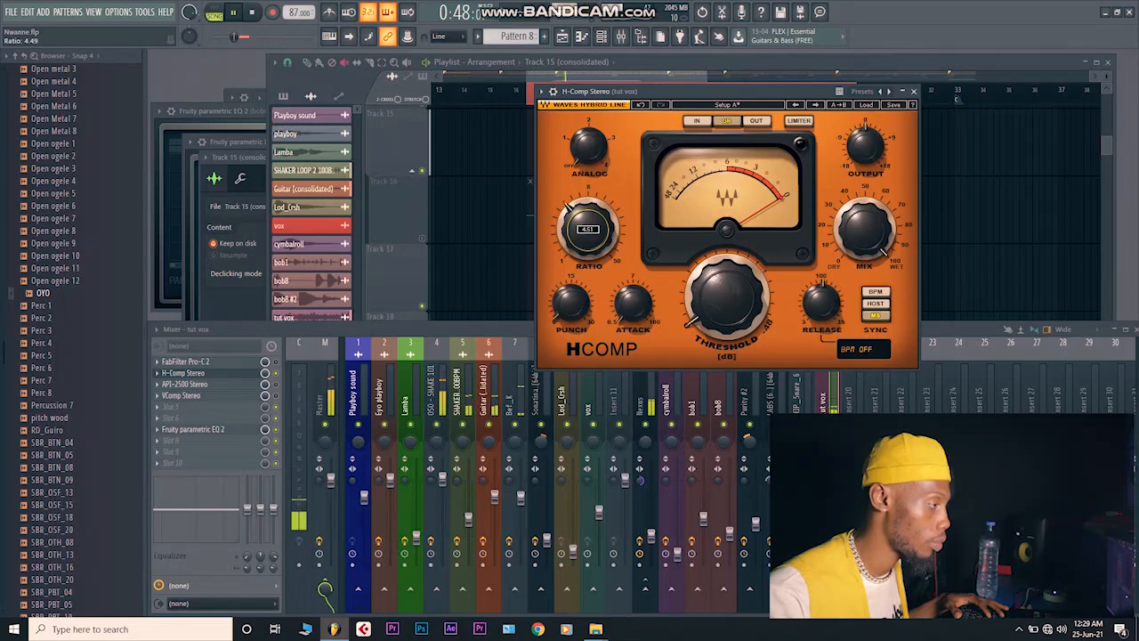
{"action": "left_click_drag", "start_coordinate": [572, 207], "coordinate": [570, 213]}
{"action": "left_click_drag", "start_coordinate": [628, 309], "coordinate": [638, 307]}
Step: Lower the H-Comp threshold to -11.6 dB and raise its output to 5.5 dB as make-up gain
{"action": "left_click_drag", "start_coordinate": [726, 299], "coordinate": [726, 259]}
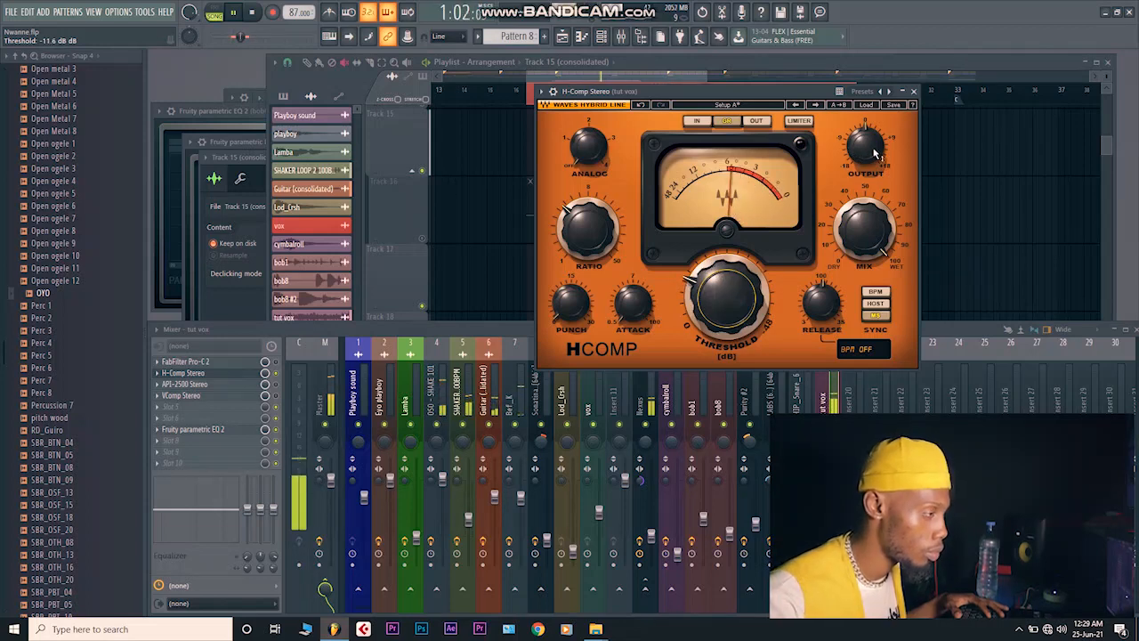
{"action": "mouse_move", "coordinate": [868, 153]}
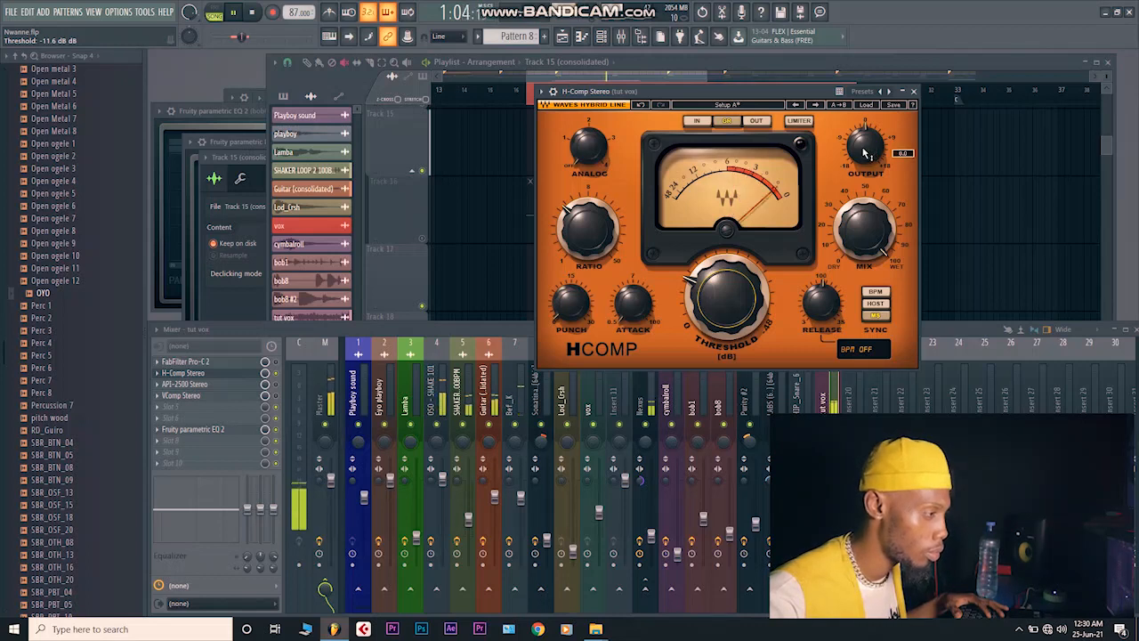
{"action": "mouse_move", "coordinate": [865, 154]}
{"action": "left_mouse_down"}
{"action": "mouse_move", "coordinate": [864, 135]}
{"action": "mouse_move", "coordinate": [864, 156]}
{"action": "left_mouse_up"}
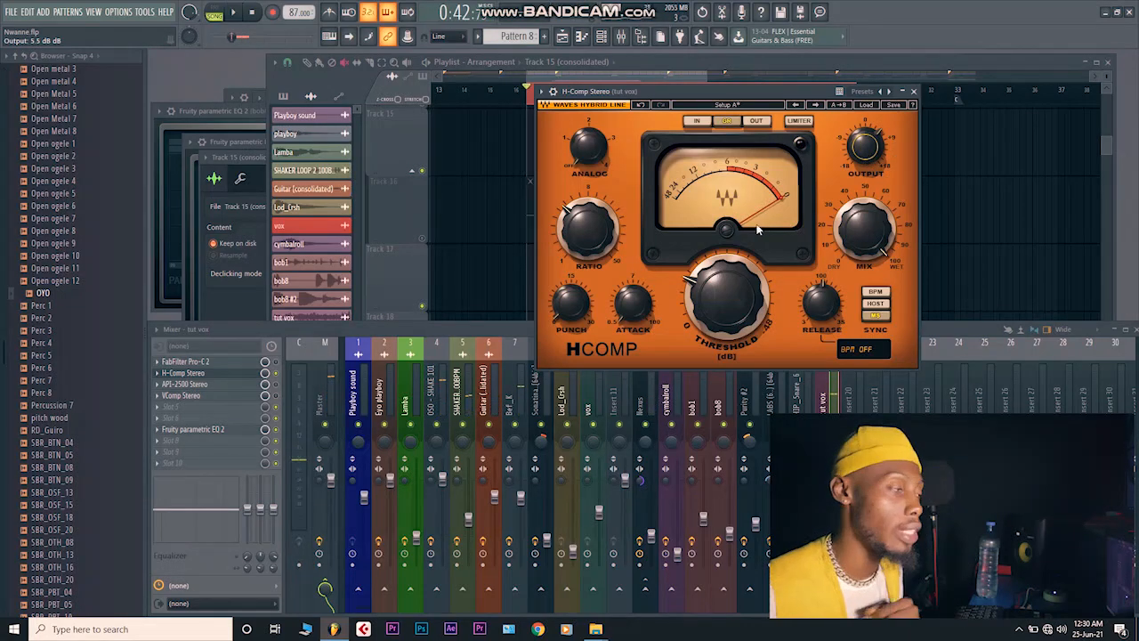
{"action": "mouse_move", "coordinate": [580, 246]}
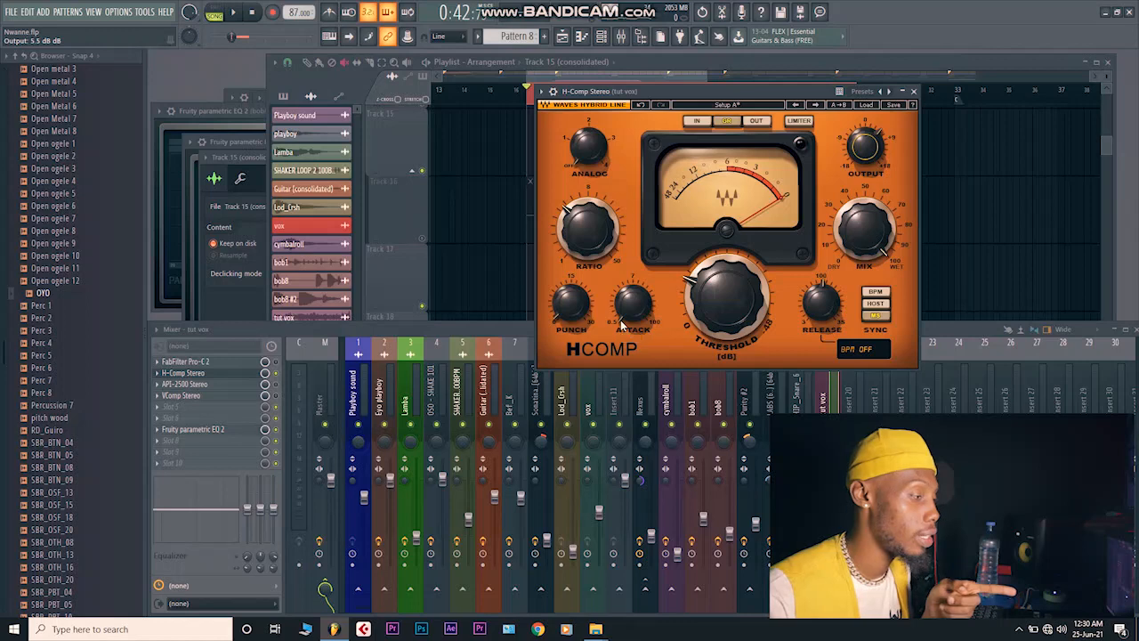
{"action": "mouse_move", "coordinate": [718, 301]}
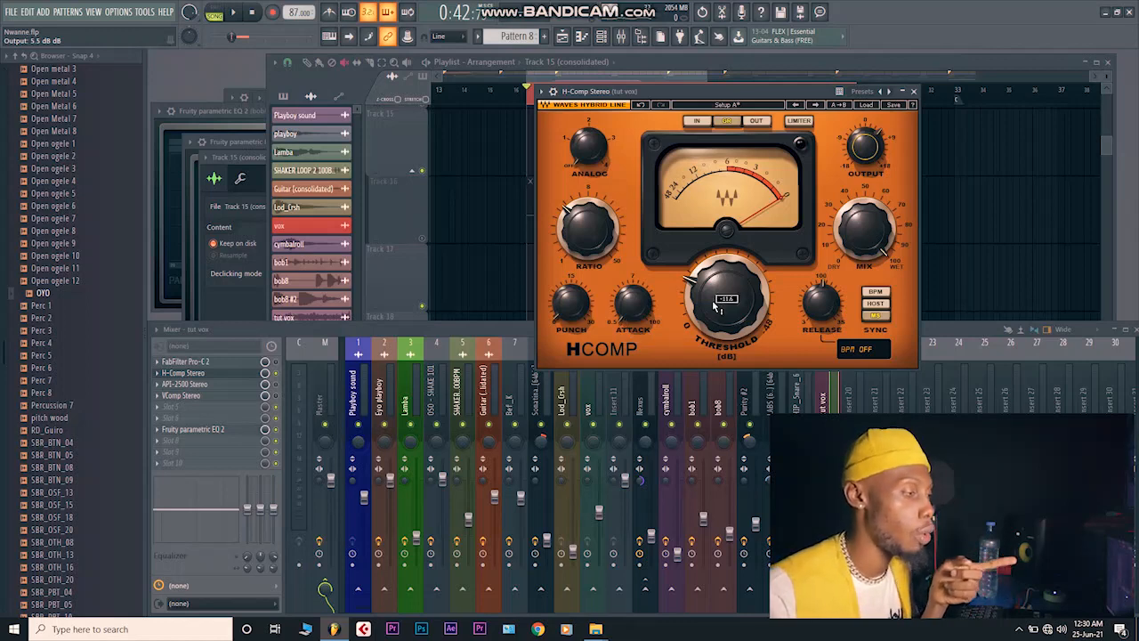
{"action": "left_click_drag", "start_coordinate": [715, 293], "coordinate": [718, 300]}
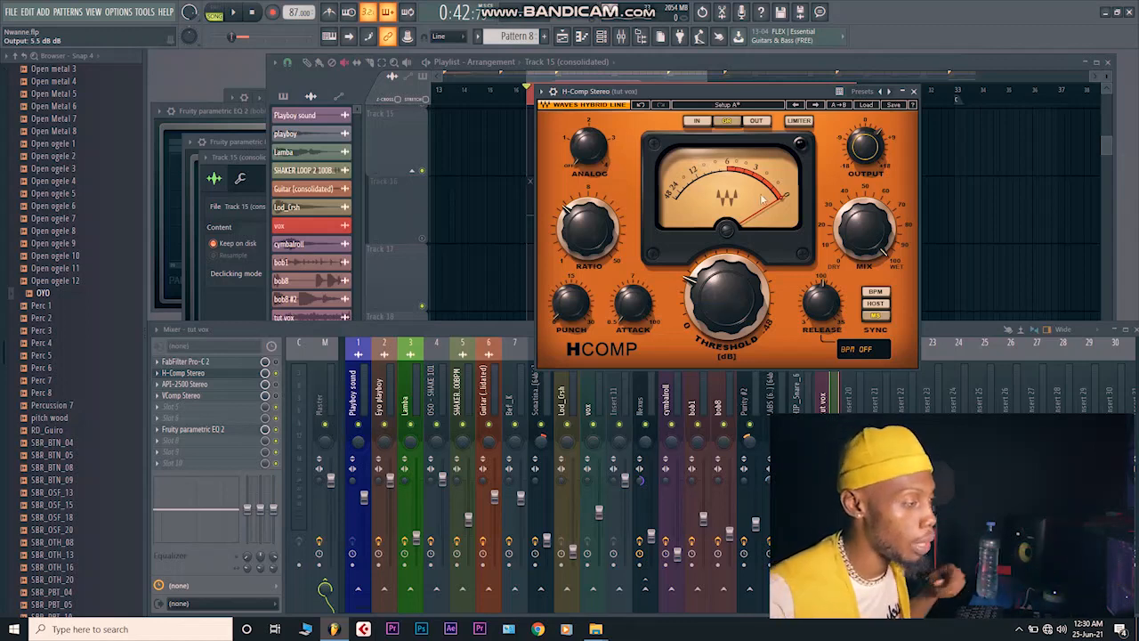
{"action": "left_click_drag", "start_coordinate": [735, 95], "coordinate": [751, 90]}
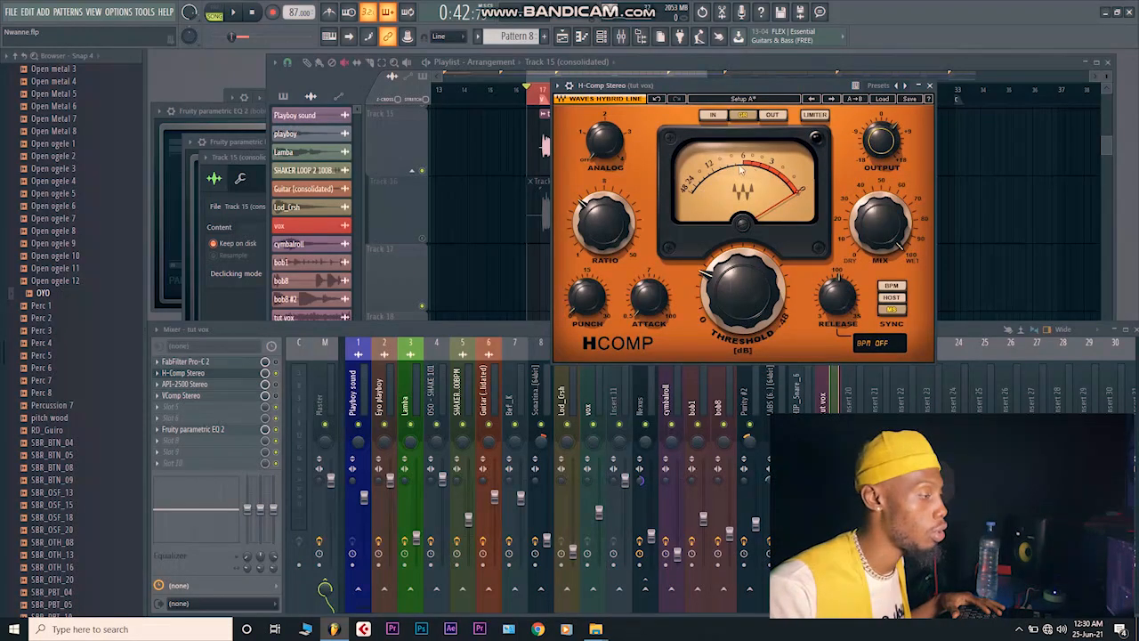
{"action": "left_click_drag", "start_coordinate": [879, 148], "coordinate": [883, 150]}
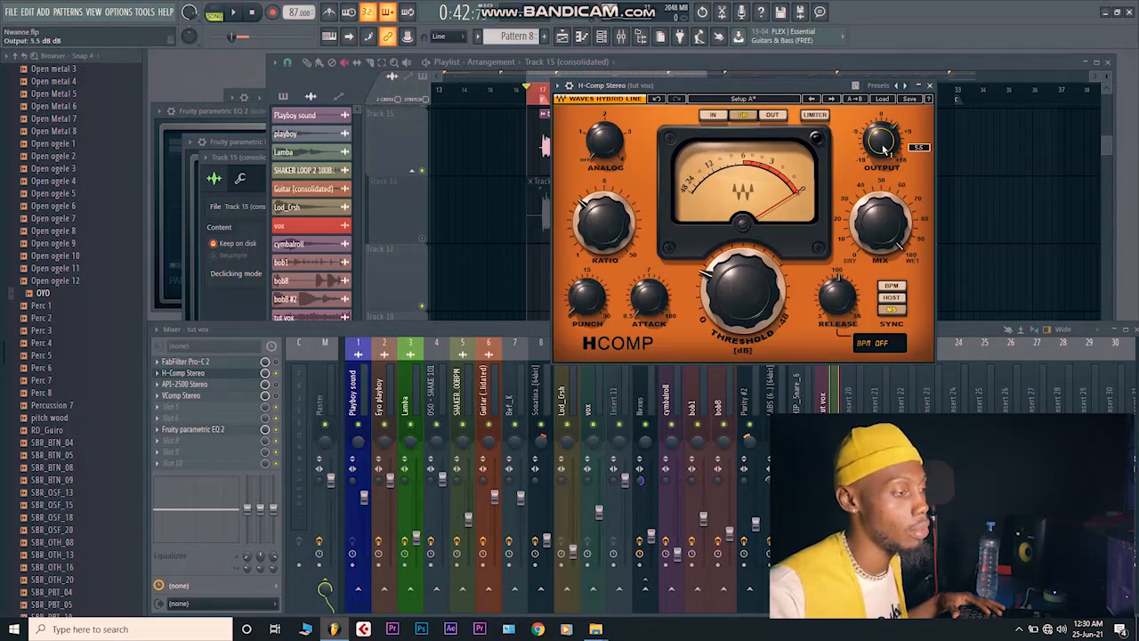
Step: Close the H-Comp window and bypass H-Comp Stereo on the tut vox channel
{"action": "left_click", "coordinate": [930, 86]}
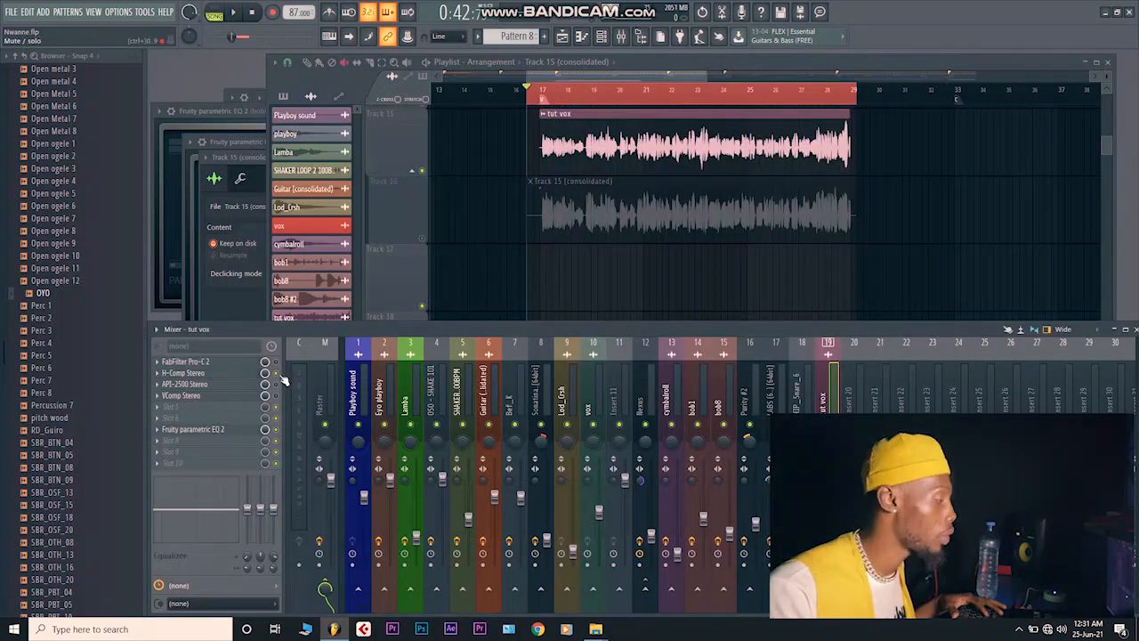
{"action": "left_click", "coordinate": [276, 373]}
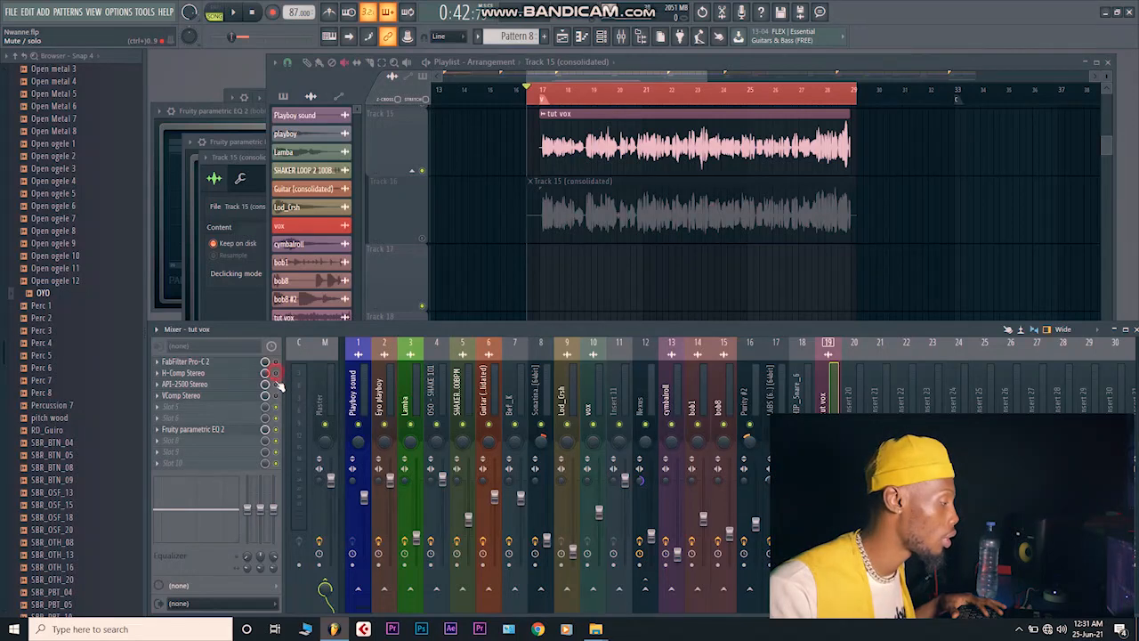
Step: Open API-2500 Stereo on the tut vox channel, turn its analog modelling off and set its make-up gain to manual
{"action": "left_click", "coordinate": [211, 385]}
{"action": "left_click_drag", "start_coordinate": [318, 141], "coordinate": [664, 127]}
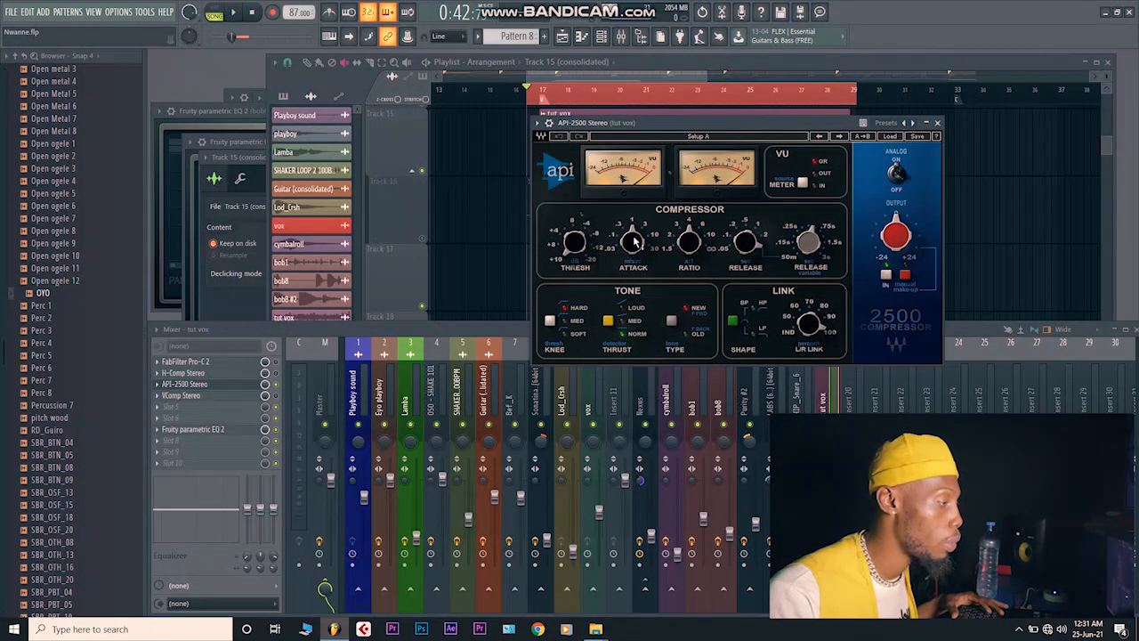
{"action": "mouse_move", "coordinate": [630, 236]}
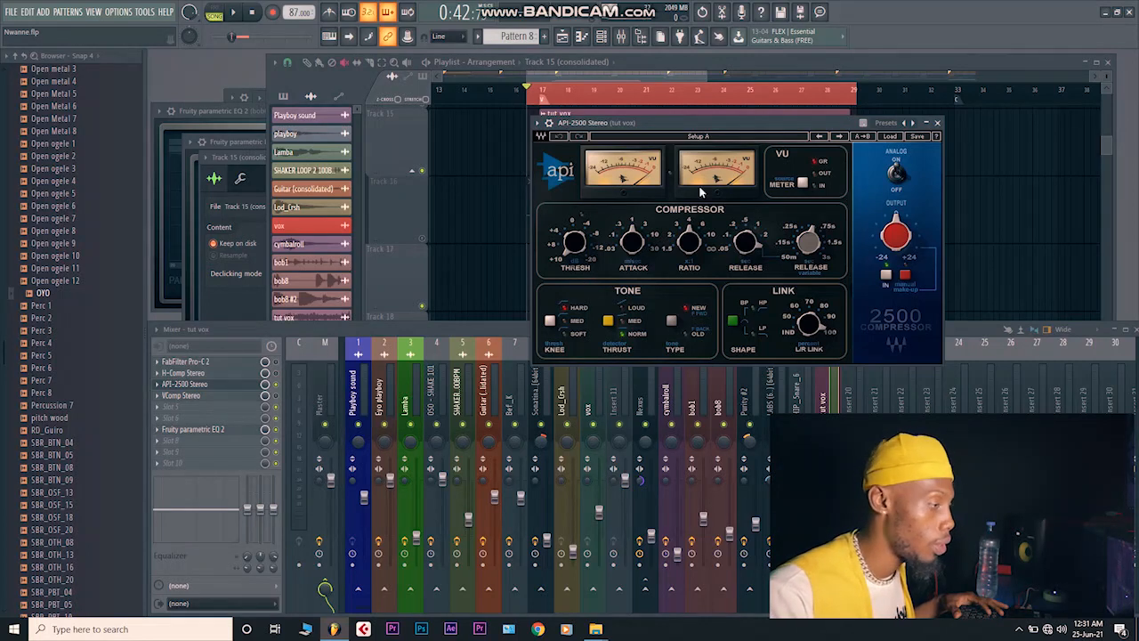
{"action": "left_click", "coordinate": [896, 174]}
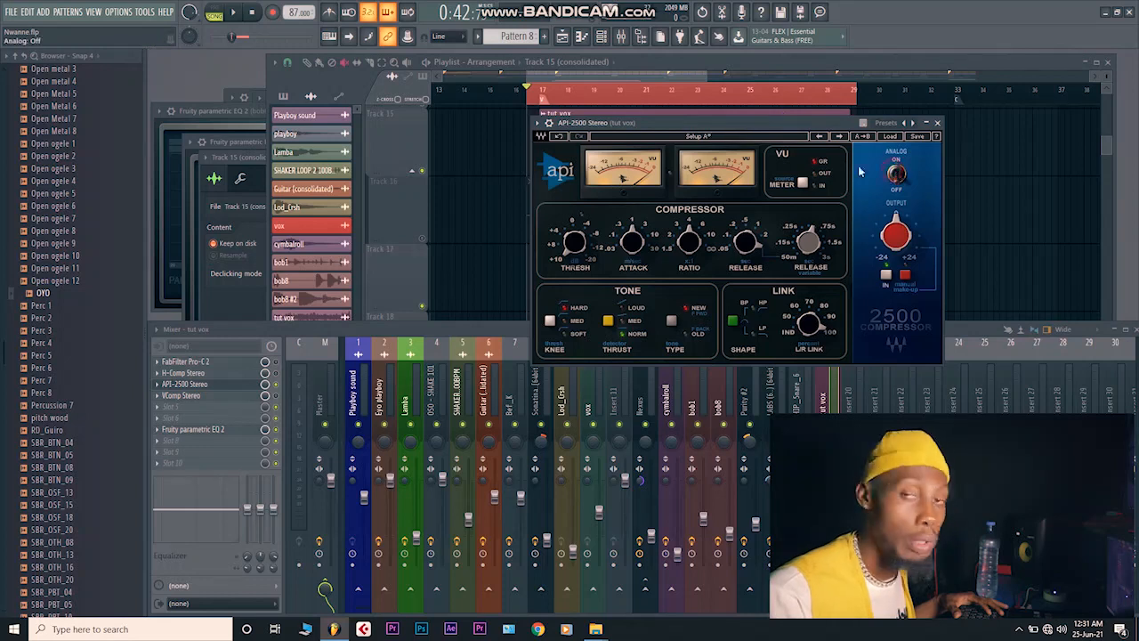
{"action": "left_click_drag", "start_coordinate": [727, 121], "coordinate": [754, 111]}
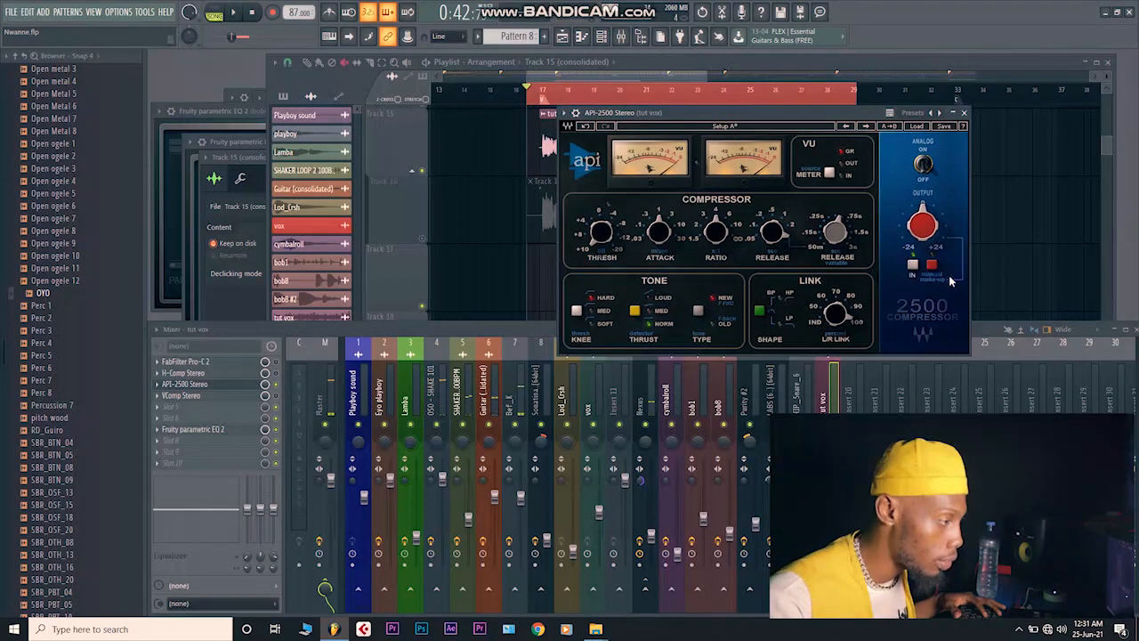
{"action": "left_click", "coordinate": [933, 267]}
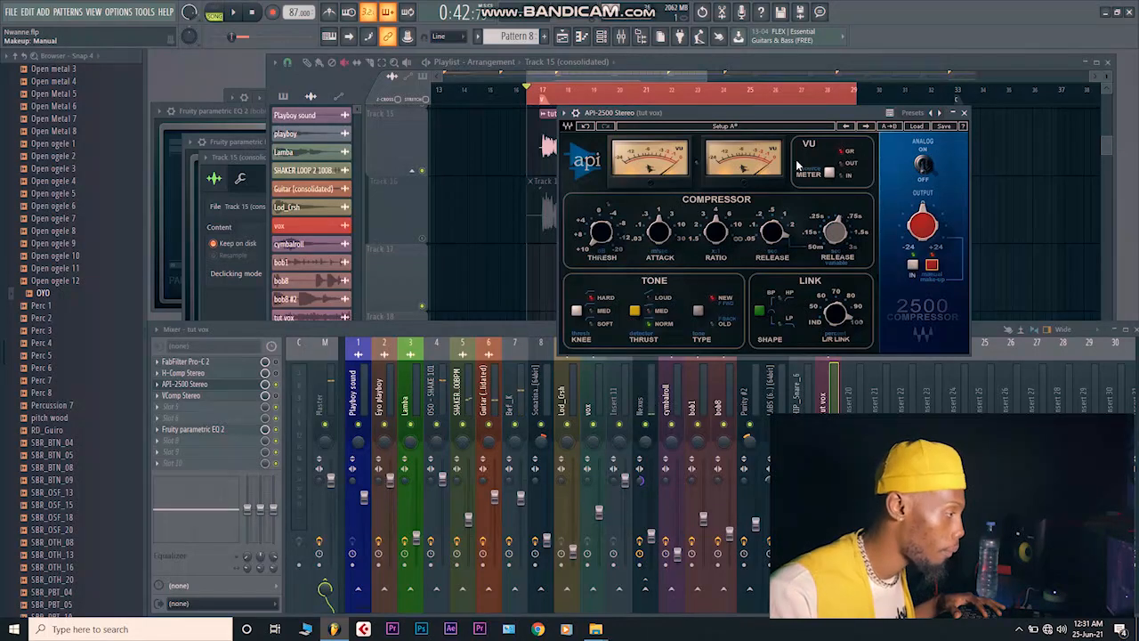
Step: Play the section while setting the API-2500's attack to 0.3 ms, lowering its threshold and raising its output to 5.4 dB
{"action": "key", "text": "space"}
{"action": "mouse_move", "coordinate": [658, 233]}
{"action": "left_mouse_down"}
{"action": "mouse_move", "coordinate": [659, 258]}
{"action": "mouse_move", "coordinate": [658, 219]}
{"action": "left_mouse_up"}
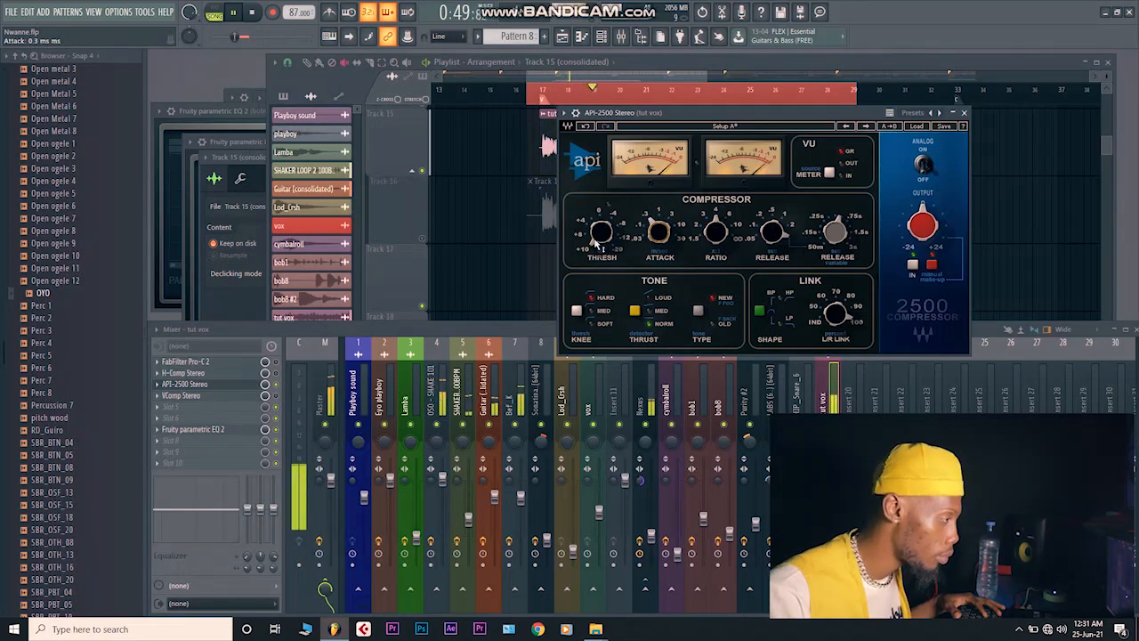
{"action": "left_click_drag", "start_coordinate": [600, 239], "coordinate": [599, 235]}
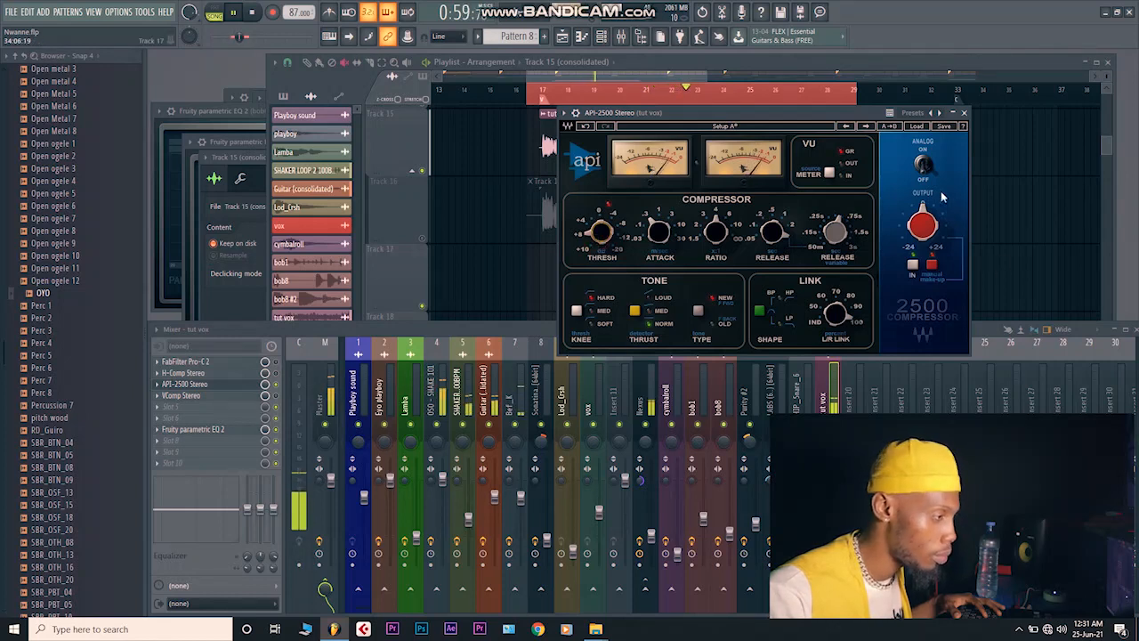
{"action": "left_click_drag", "start_coordinate": [923, 227], "coordinate": [923, 223]}
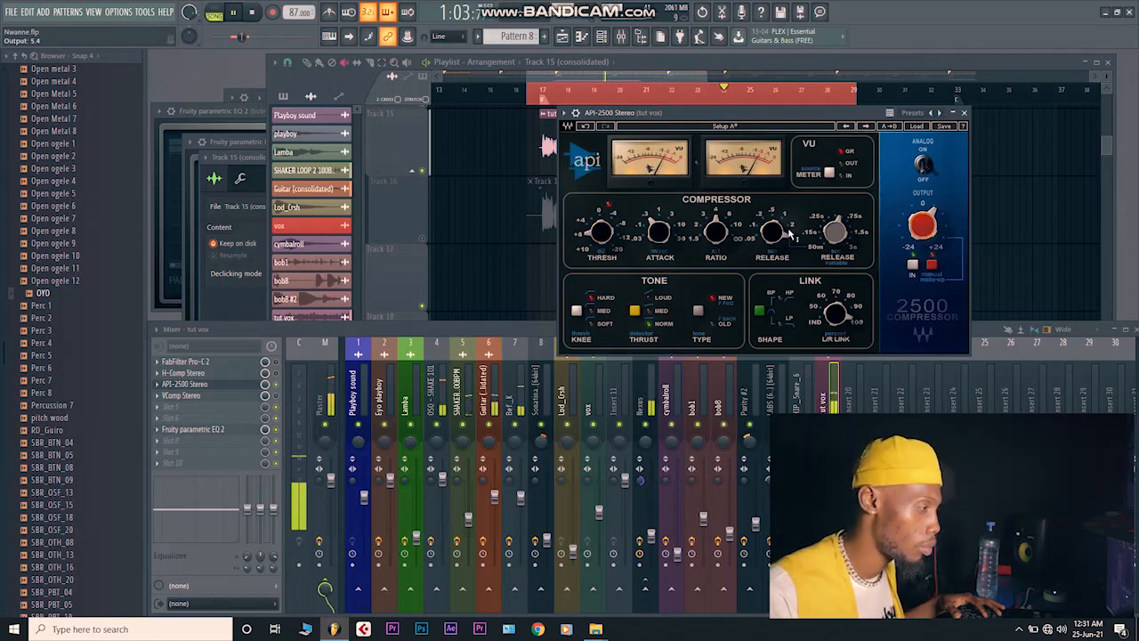
Step: Play the section from its start while toggling API-2500 Stereo's bypass to compare the vocal with and without its compression
{"action": "key", "text": "space"}
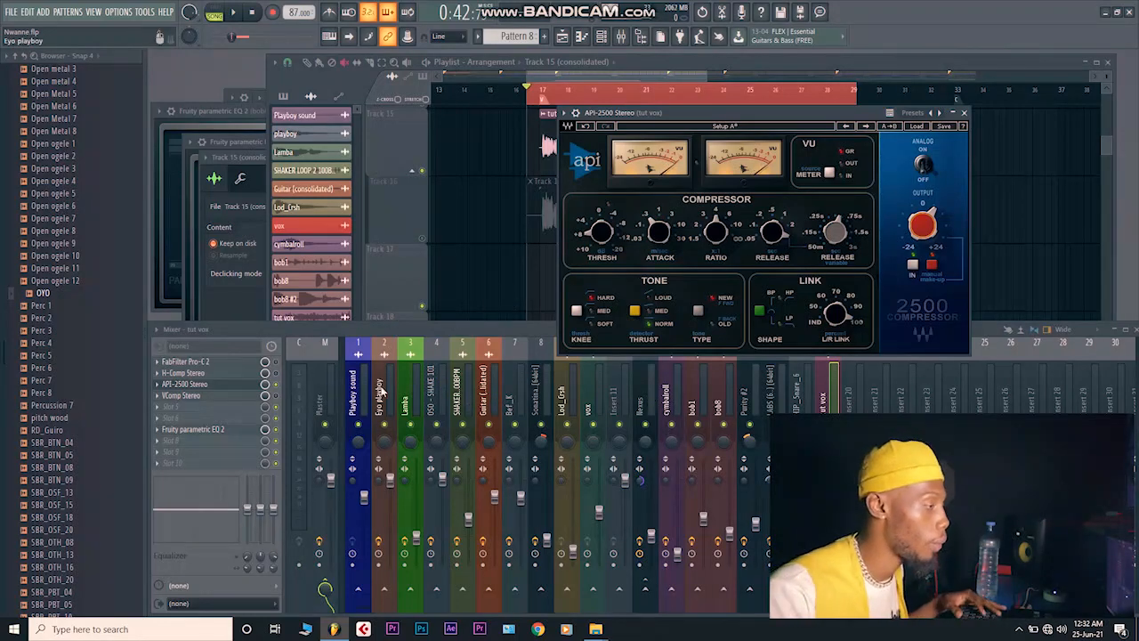
{"action": "key", "text": "space"}
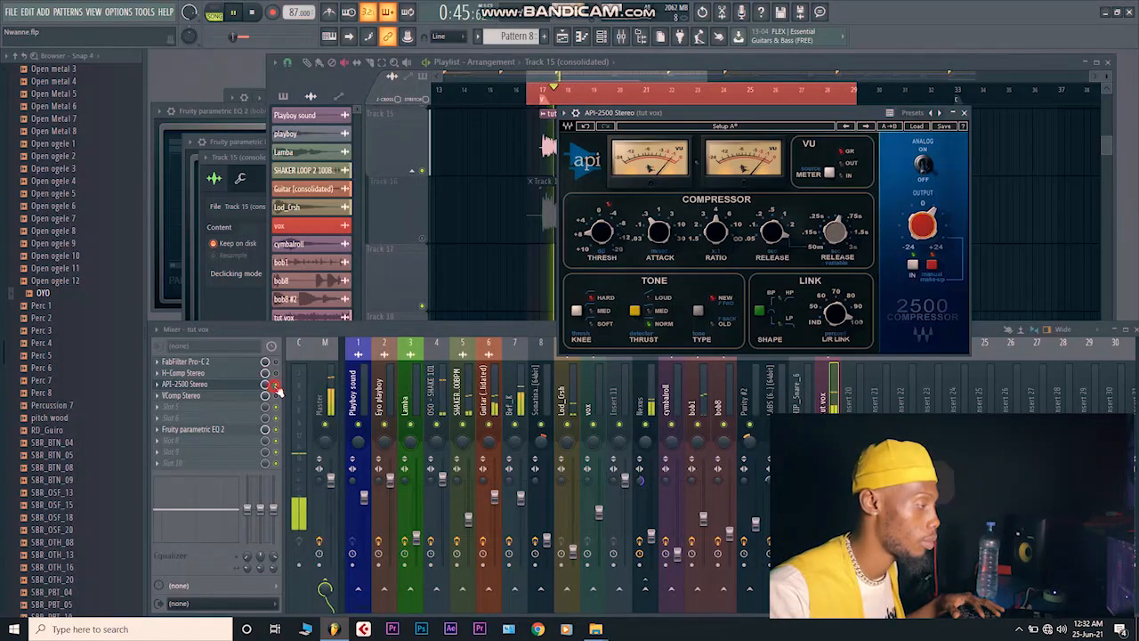
{"action": "left_click", "coordinate": [277, 392]}
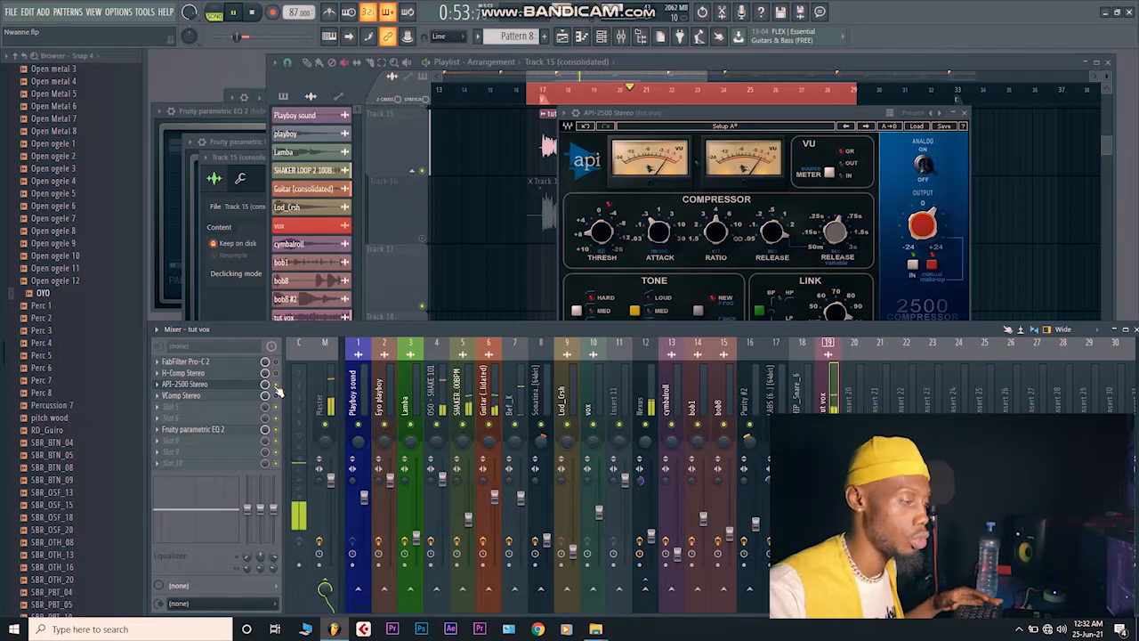
{"action": "key", "text": "space"}
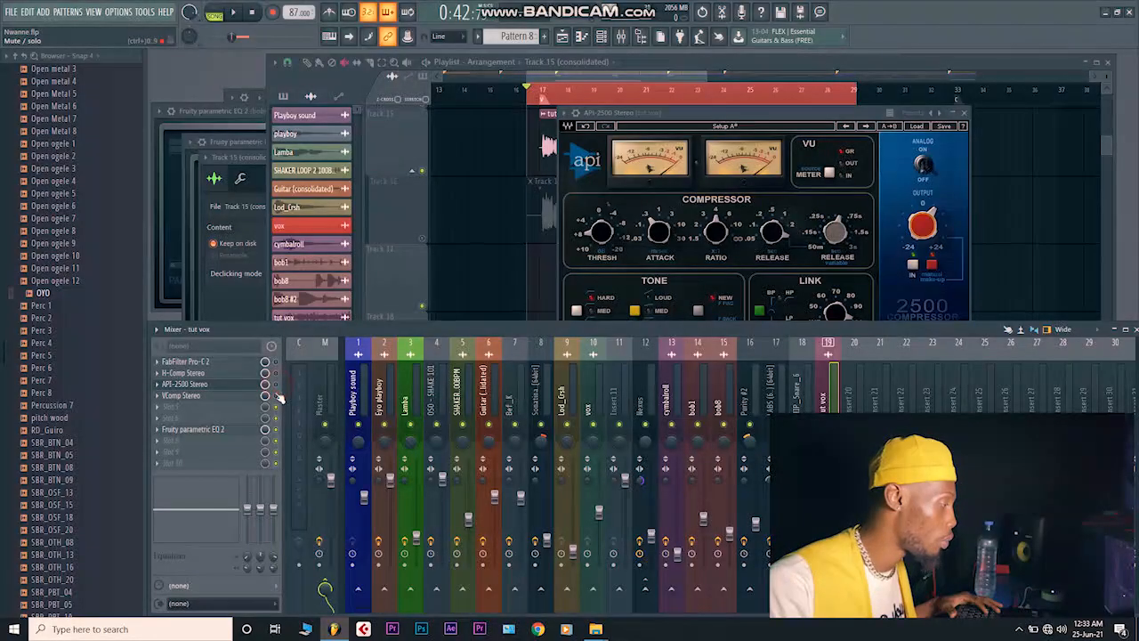
Step: Open VComp Stereo on the tut vox channel and move its window away from the mixer's effect slots
{"action": "left_click", "coordinate": [216, 395]}
{"action": "left_click_drag", "start_coordinate": [546, 134], "coordinate": [624, 115]}
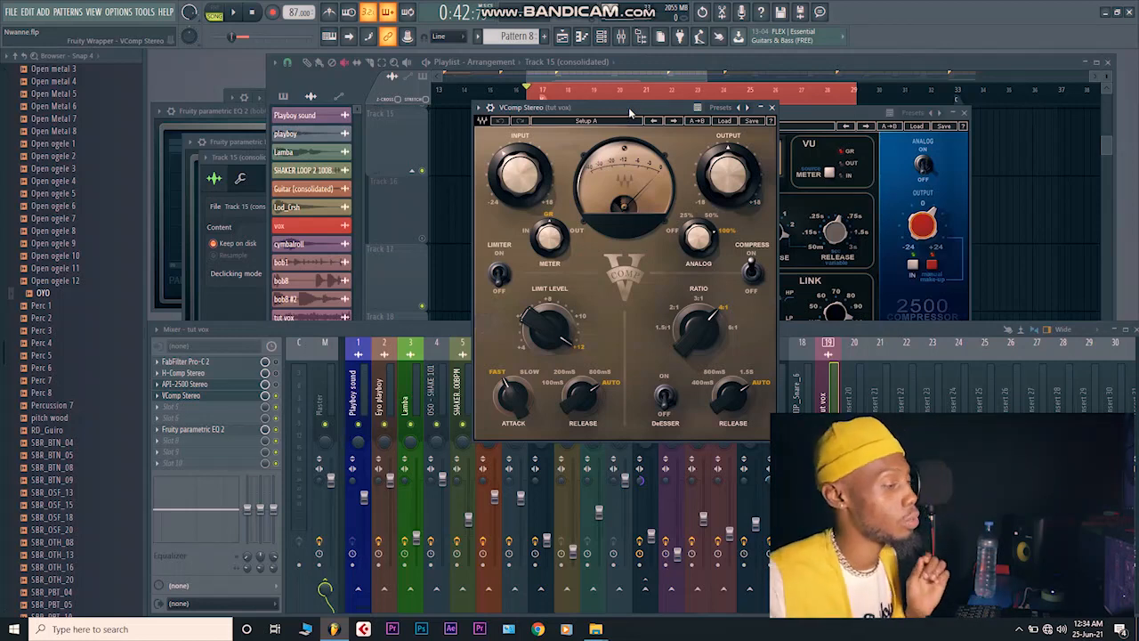
{"action": "left_click_drag", "start_coordinate": [630, 110], "coordinate": [648, 108]}
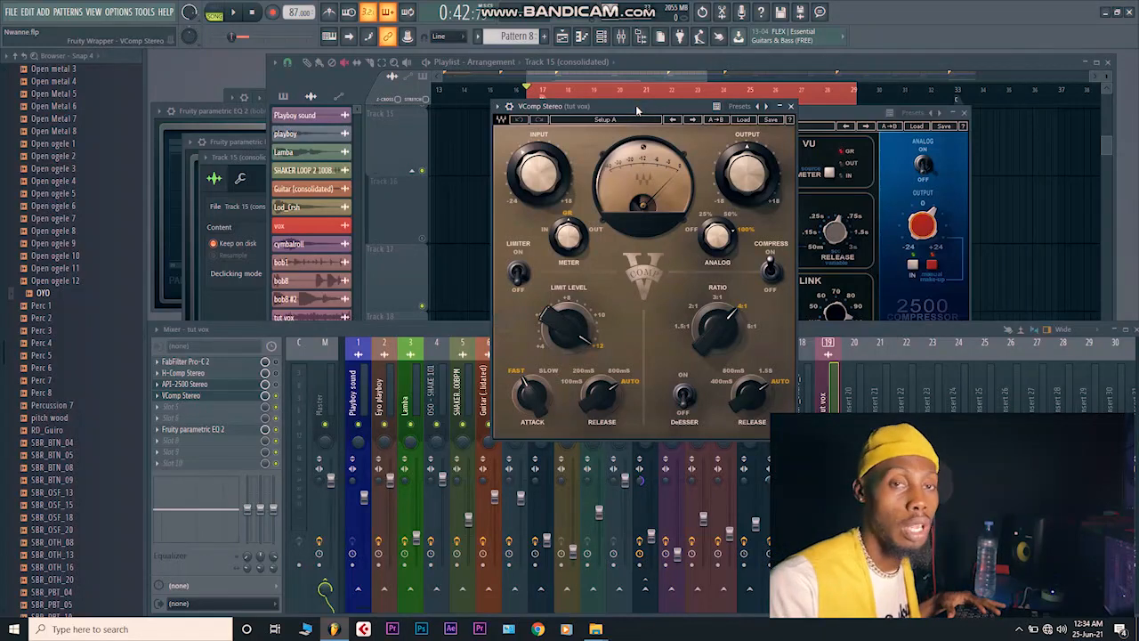
{"action": "left_click_drag", "start_coordinate": [640, 104], "coordinate": [651, 98]}
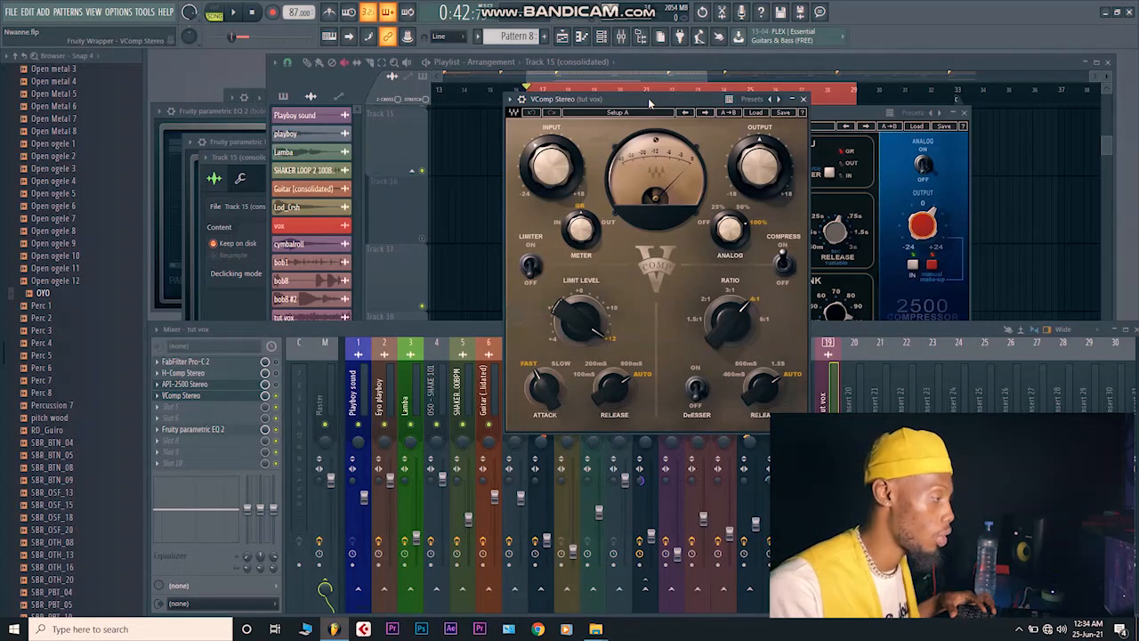
{"action": "left_click_drag", "start_coordinate": [665, 103], "coordinate": [675, 101]}
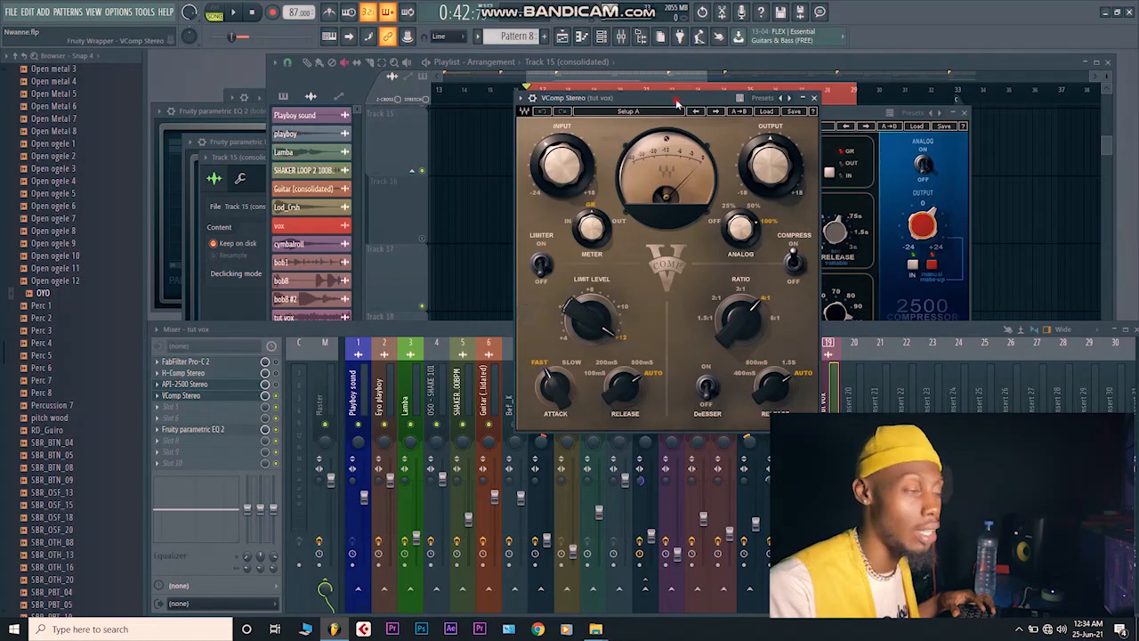
{"action": "left_click_drag", "start_coordinate": [674, 105], "coordinate": [679, 103]}
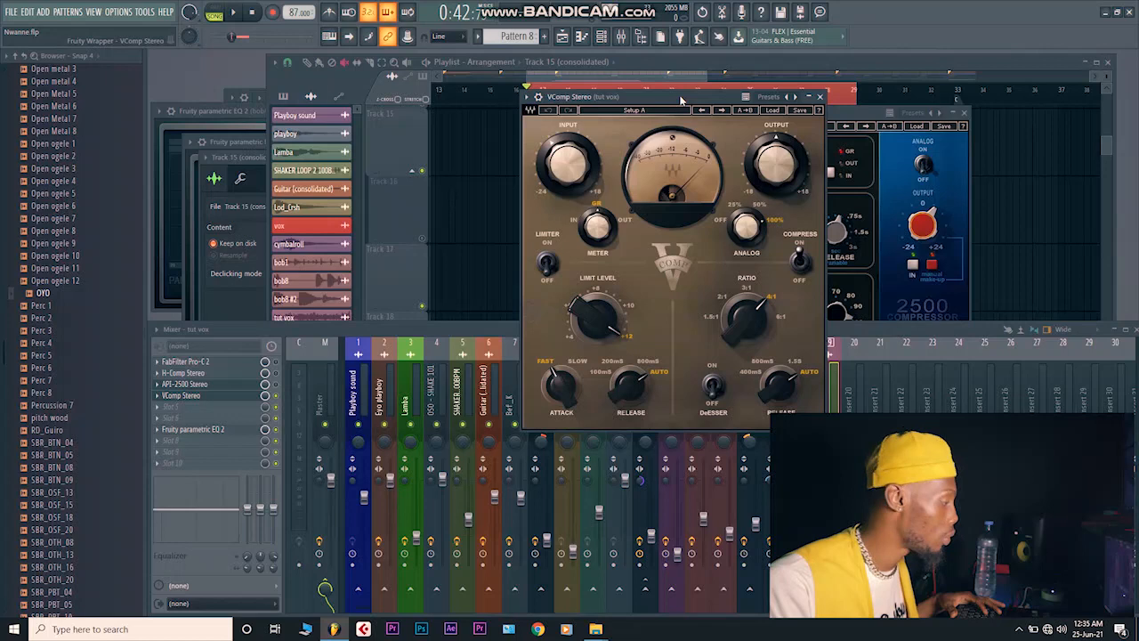
{"action": "left_click_drag", "start_coordinate": [682, 98], "coordinate": [707, 82]}
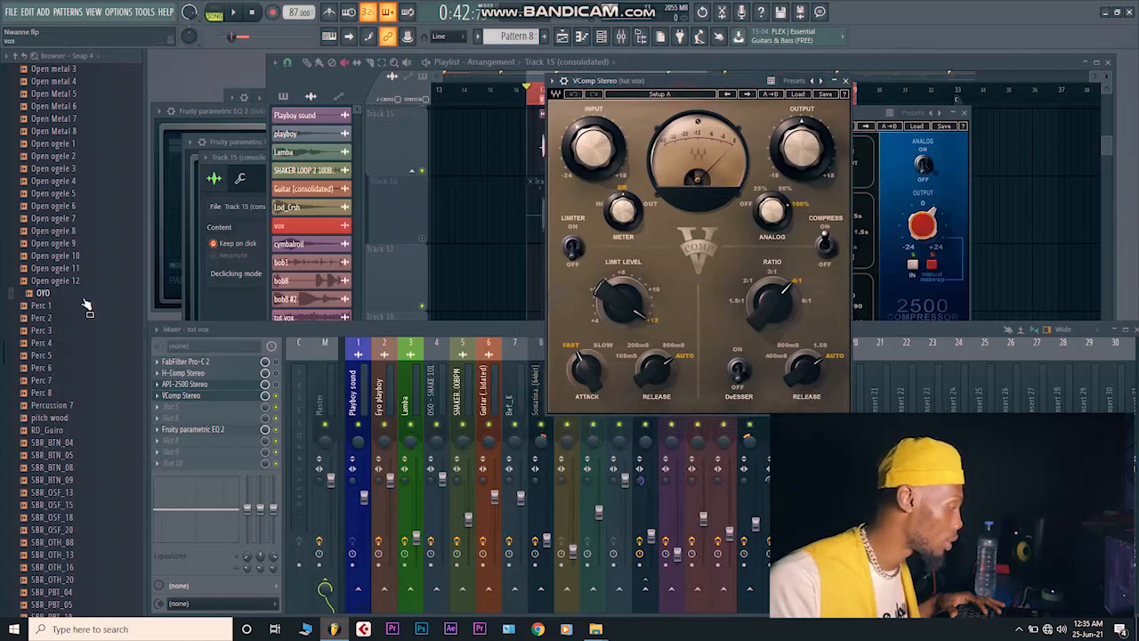
Step: Load FabFilter Pro-Q 3 in the slot after VComp Stereo and arrange both plugin windows side by side
{"action": "left_click", "coordinate": [219, 417]}
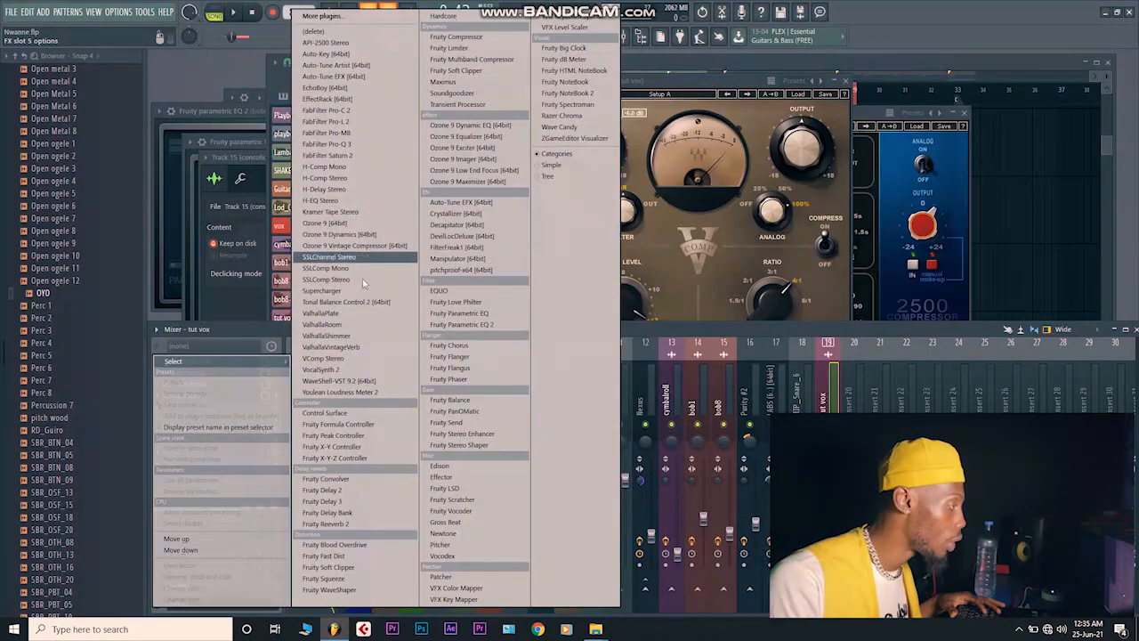
{"action": "left_click", "coordinate": [362, 145]}
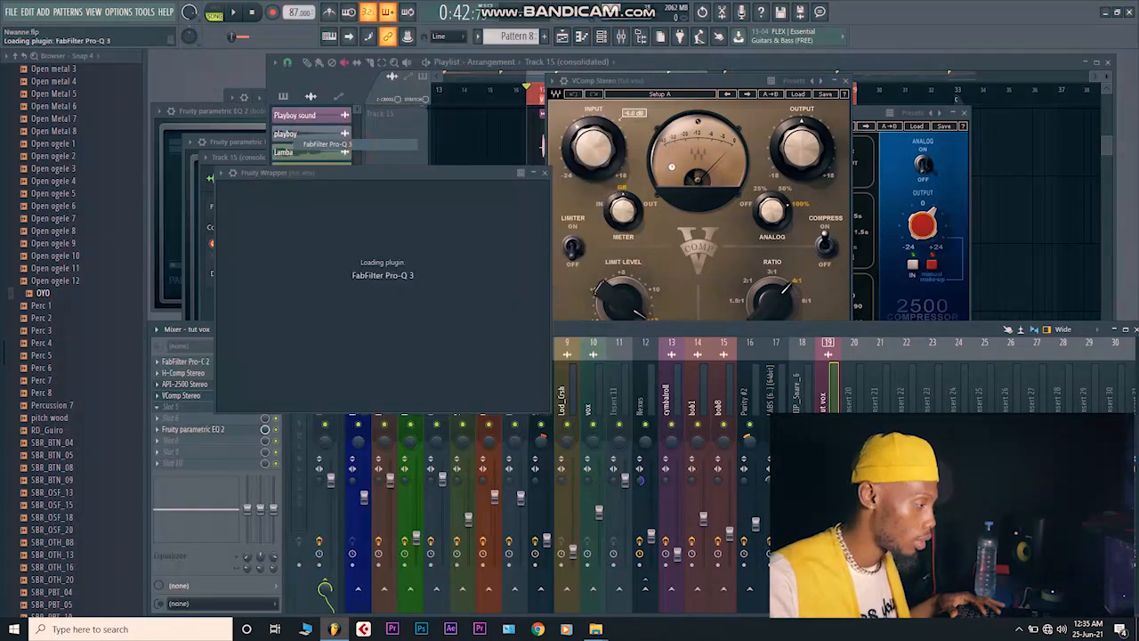
{"action": "left_click_drag", "start_coordinate": [481, 173], "coordinate": [462, 170]}
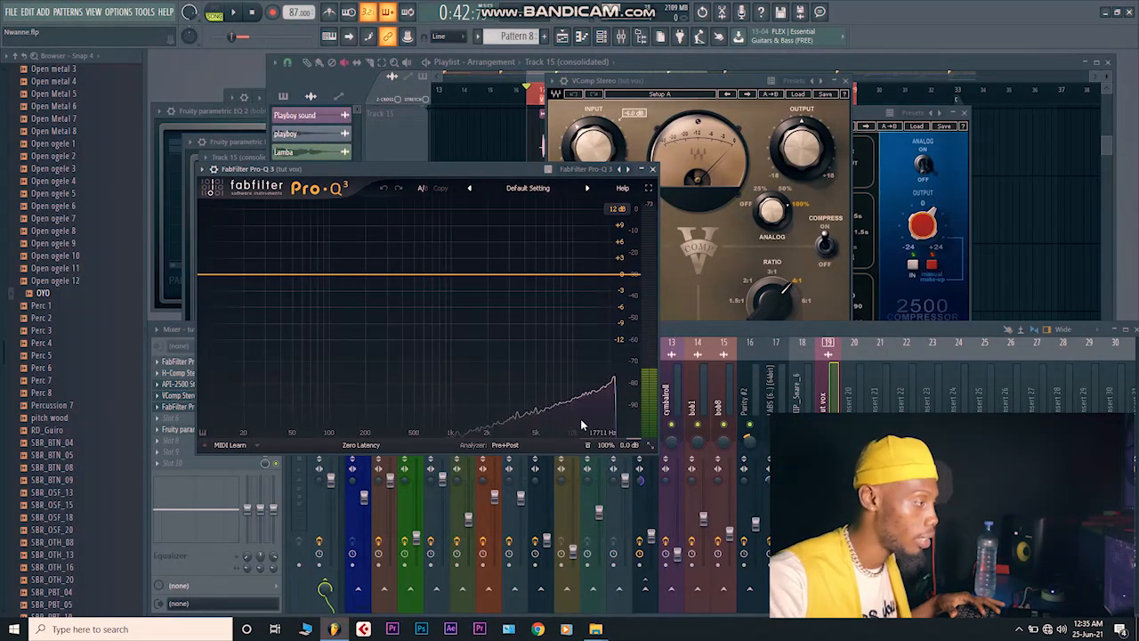
{"action": "left_click_drag", "start_coordinate": [716, 81], "coordinate": [865, 60]}
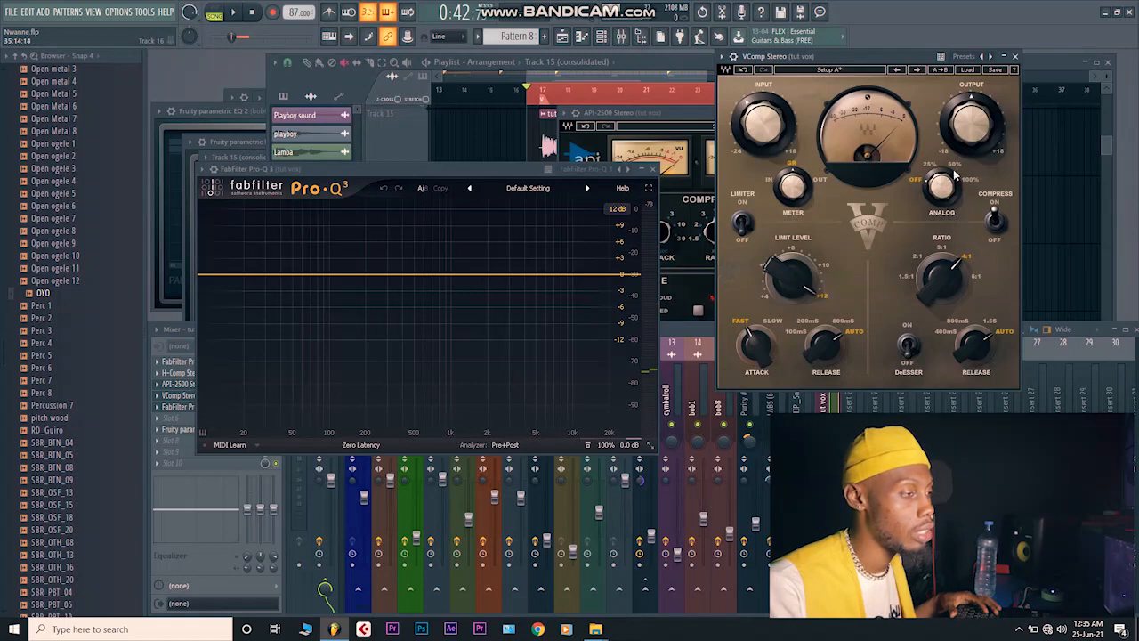
Step: Switch VComp's analog modelling through 25%, 50% and 100% to compare the noise in Pro-Q 3, and finish with it off
{"action": "left_click", "coordinate": [930, 166]}
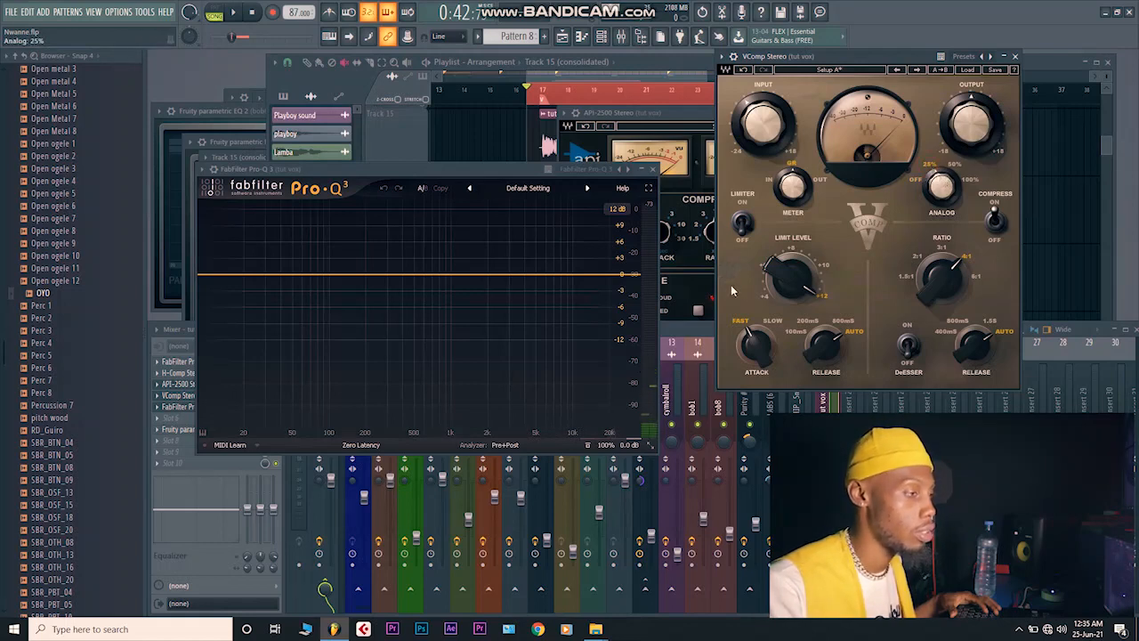
{"action": "left_click", "coordinate": [953, 167]}
{"action": "left_click", "coordinate": [970, 182]}
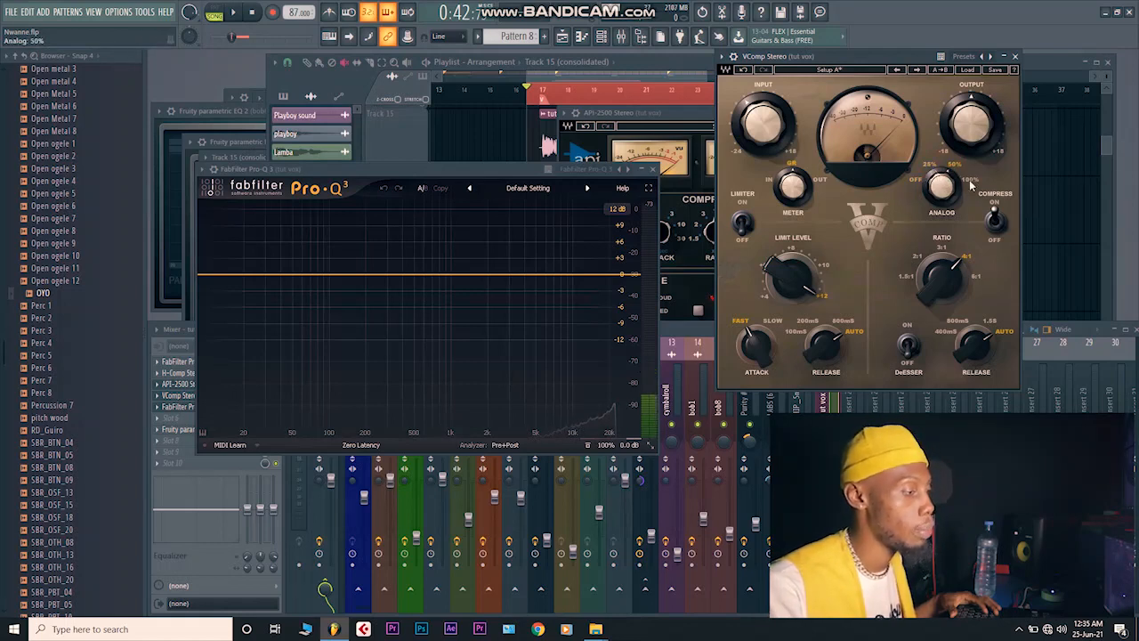
{"action": "left_click", "coordinate": [916, 181]}
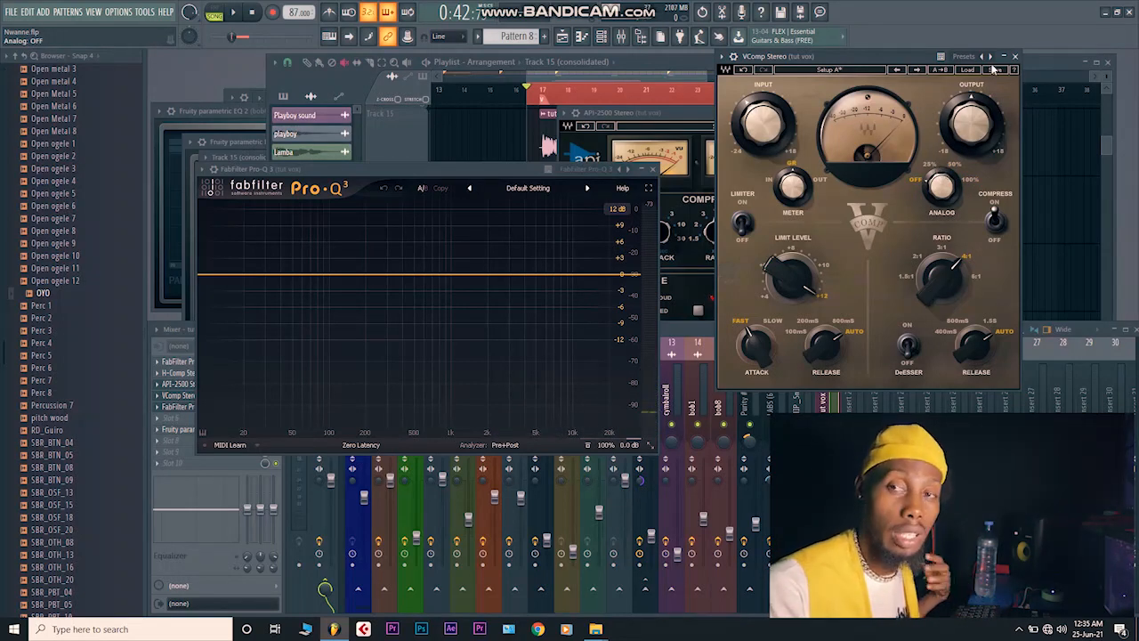
Step: Close the FabFilter Pro-Q 3 and API-2500 Stereo windows, keeping VComp Stereo open
{"action": "left_click", "coordinate": [654, 169]}
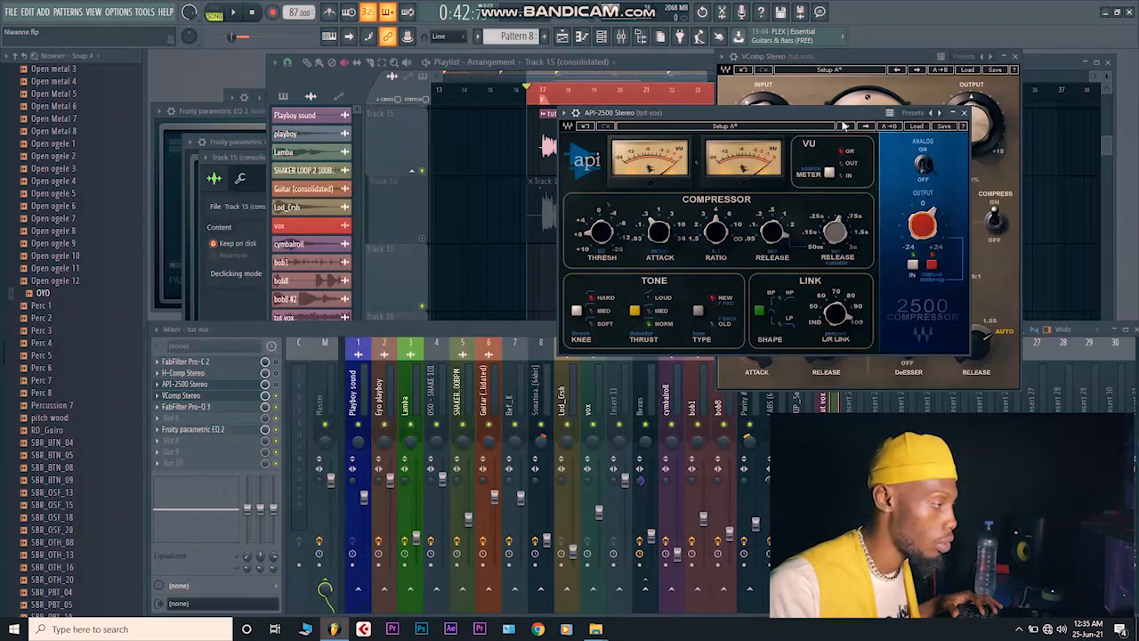
{"action": "left_click_drag", "start_coordinate": [826, 114], "coordinate": [627, 109]}
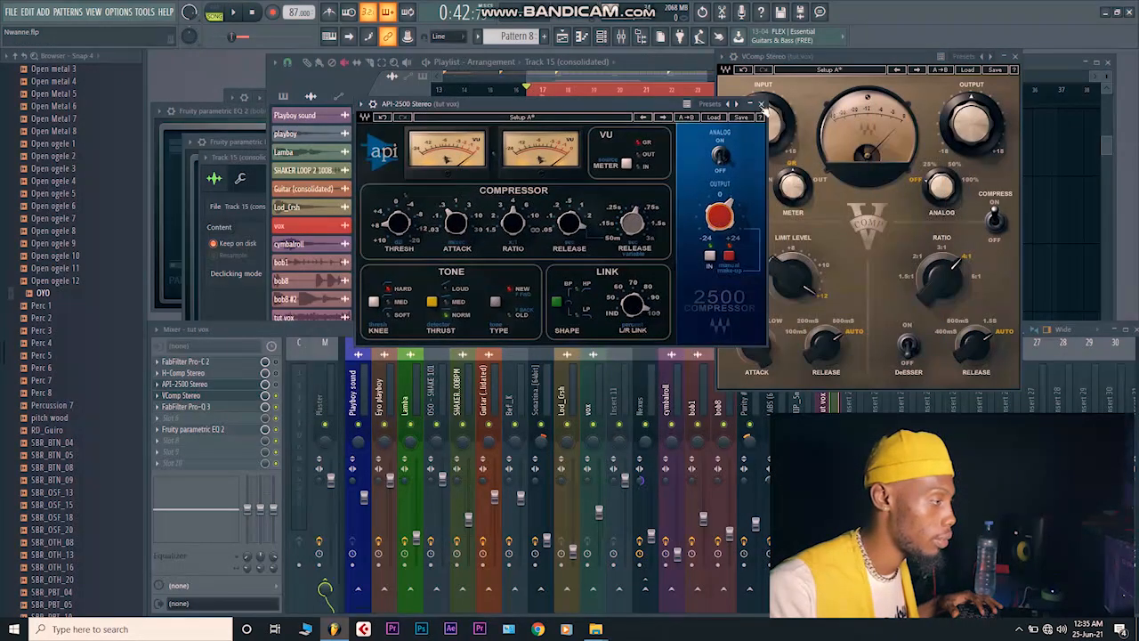
{"action": "left_click", "coordinate": [762, 105]}
Step: Reposition the VComp Stereo window and view its list of factory presets without loading one
{"action": "left_click_drag", "start_coordinate": [881, 58], "coordinate": [854, 58]}
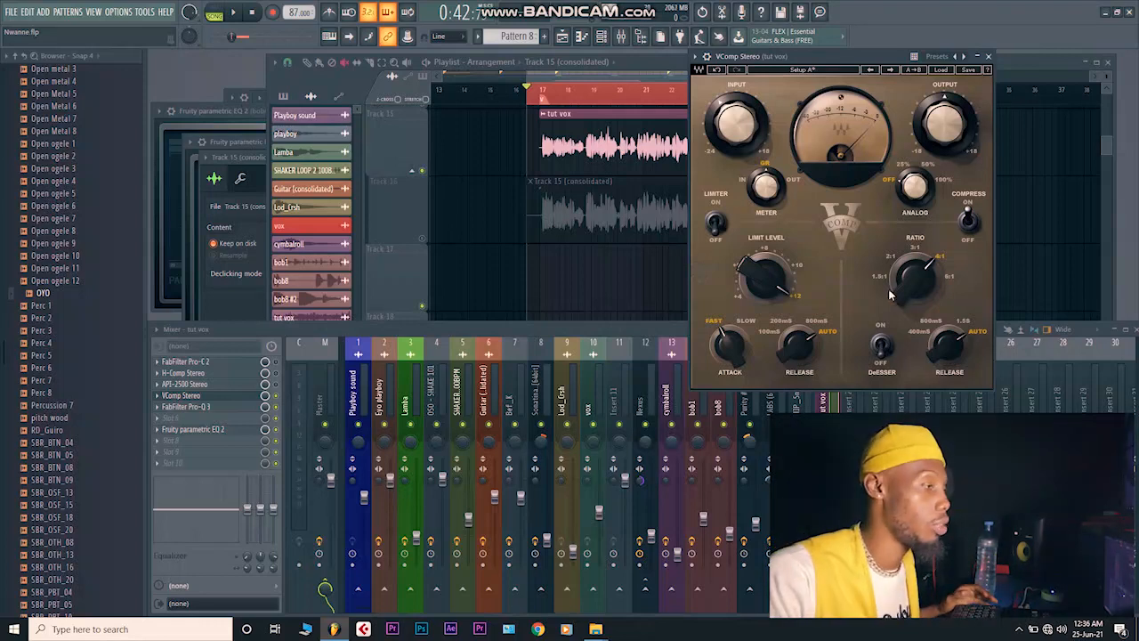
{"action": "left_click_drag", "start_coordinate": [841, 58], "coordinate": [834, 58]}
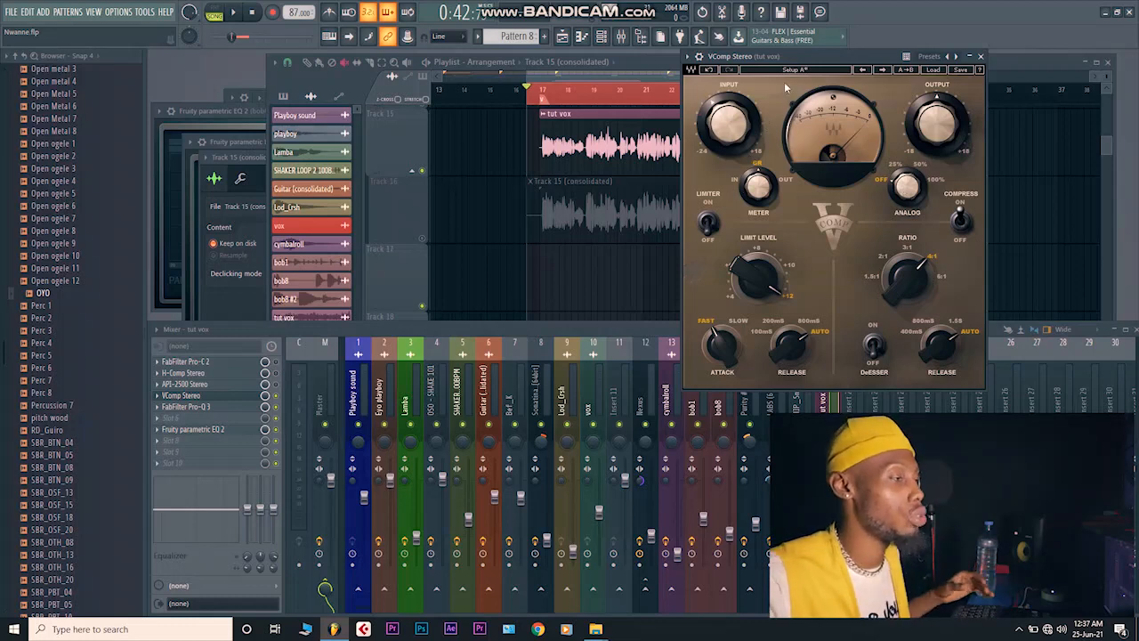
{"action": "left_click_drag", "start_coordinate": [799, 58], "coordinate": [792, 57]}
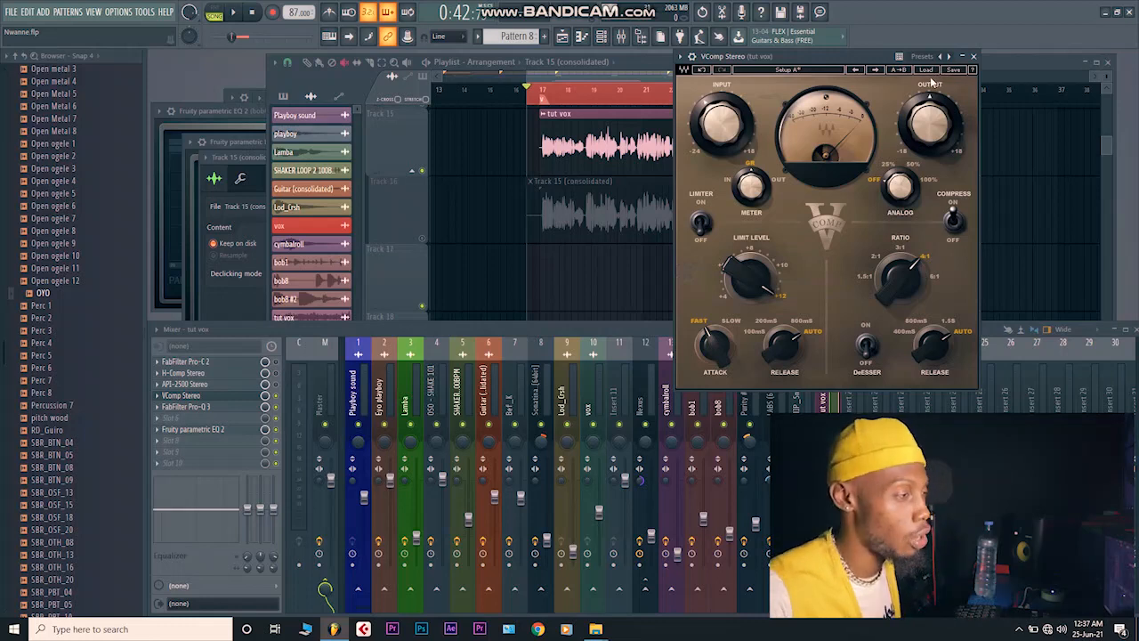
{"action": "left_click", "coordinate": [928, 71]}
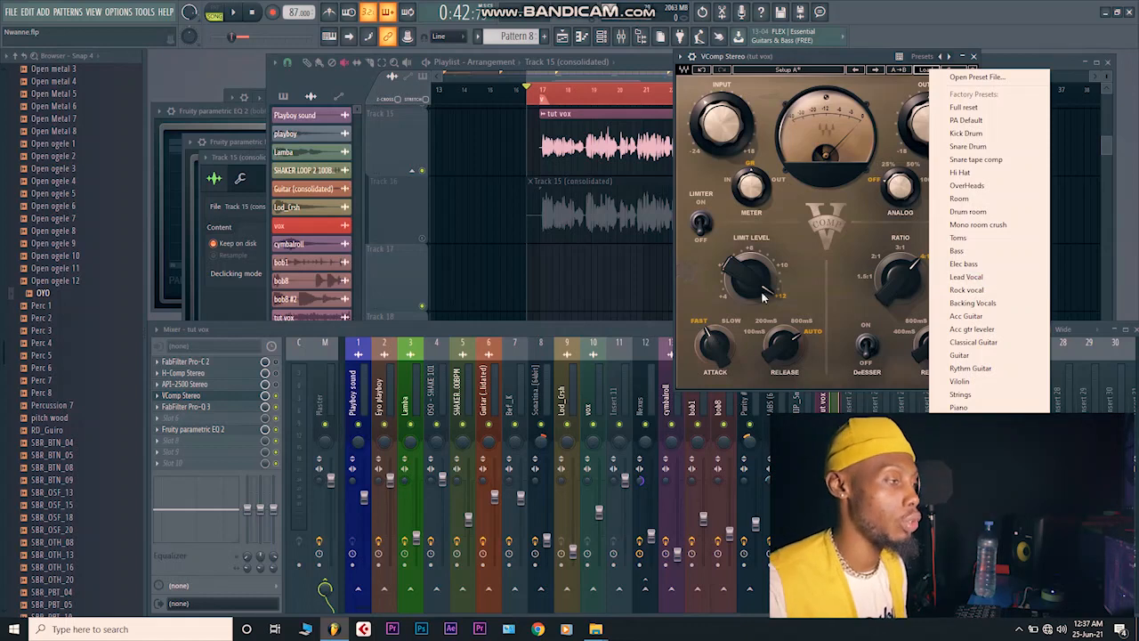
{"action": "left_click_drag", "start_coordinate": [835, 60], "coordinate": [811, 55]}
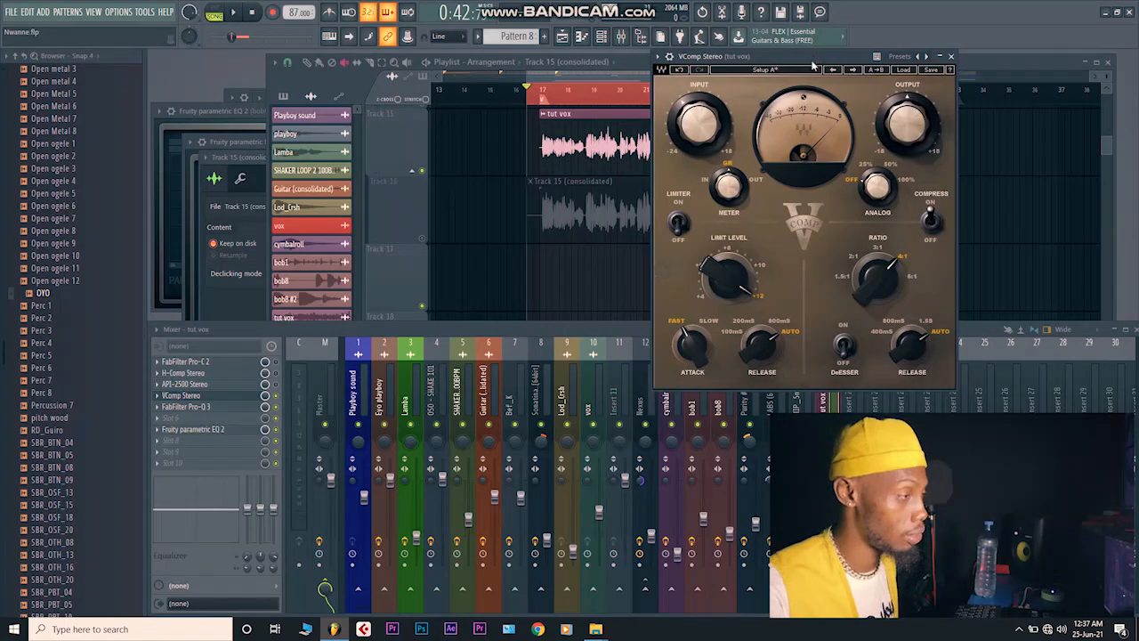
{"action": "left_click_drag", "start_coordinate": [792, 58], "coordinate": [823, 58]}
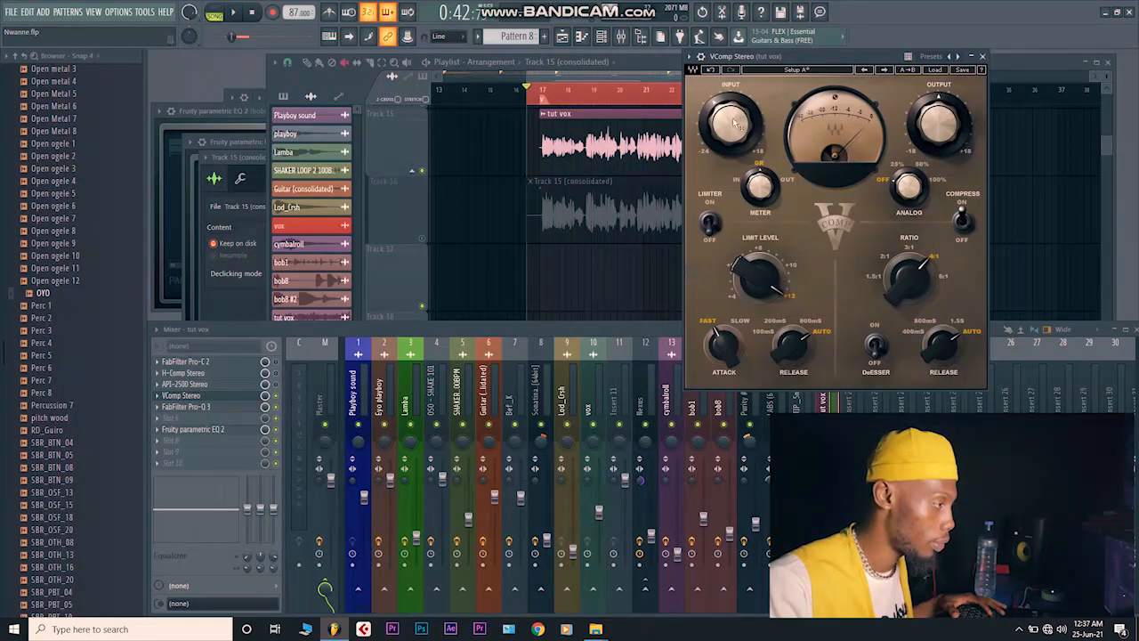
Step: Play the section while lowering VComp's input to -24 dB and bringing it back up to -20.7 dB
{"action": "key", "text": "space"}
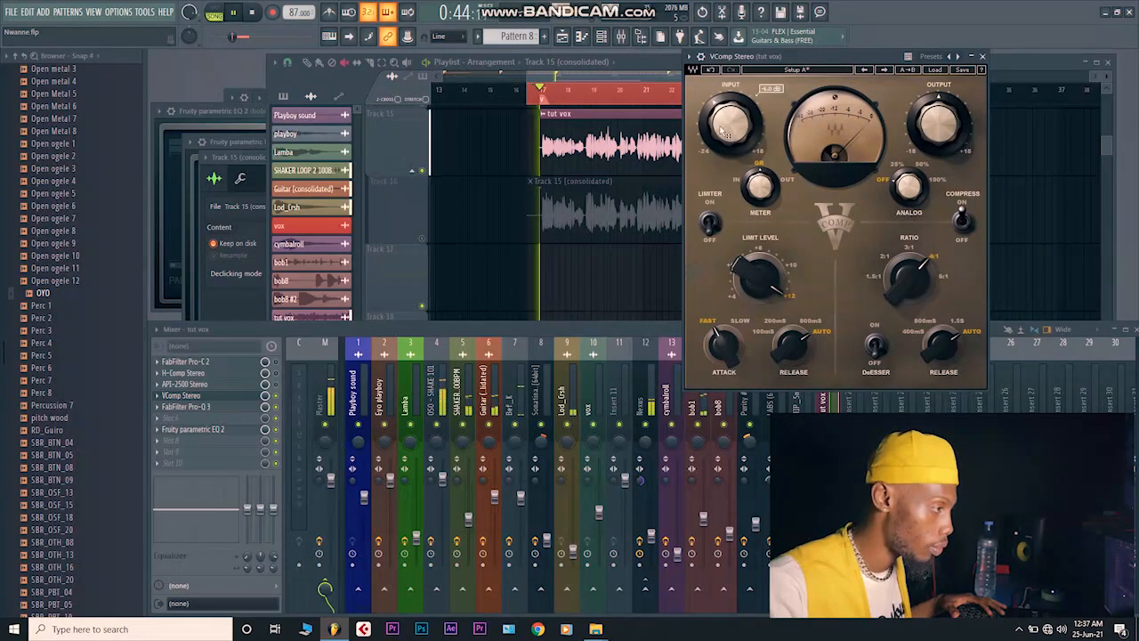
{"action": "left_click_drag", "start_coordinate": [723, 132], "coordinate": [723, 146]}
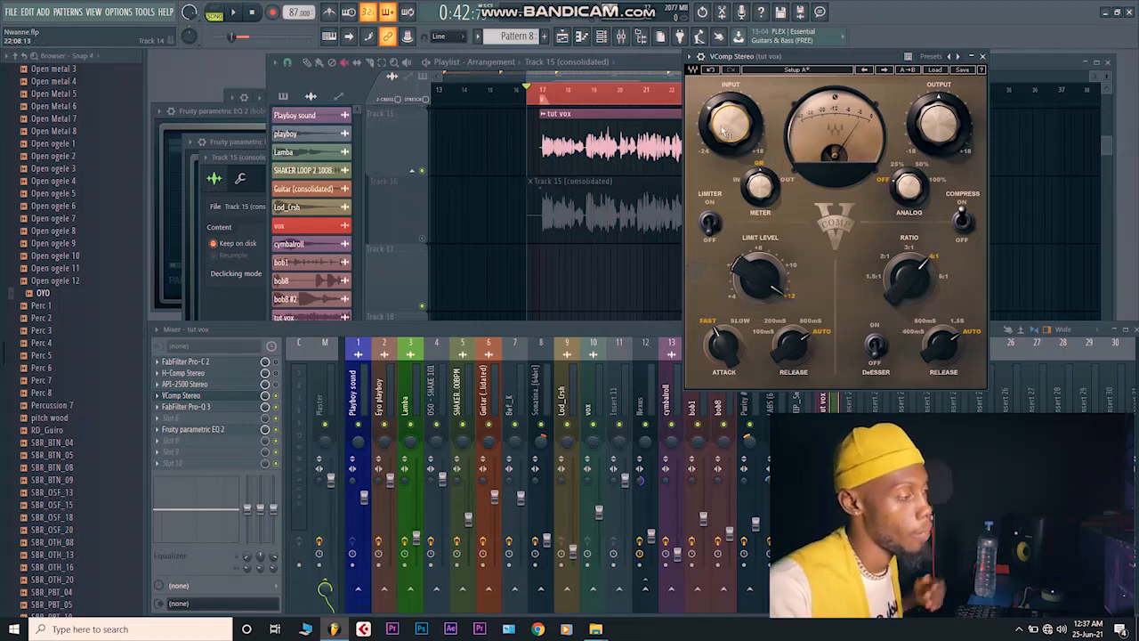
{"action": "mouse_move", "coordinate": [726, 139]}
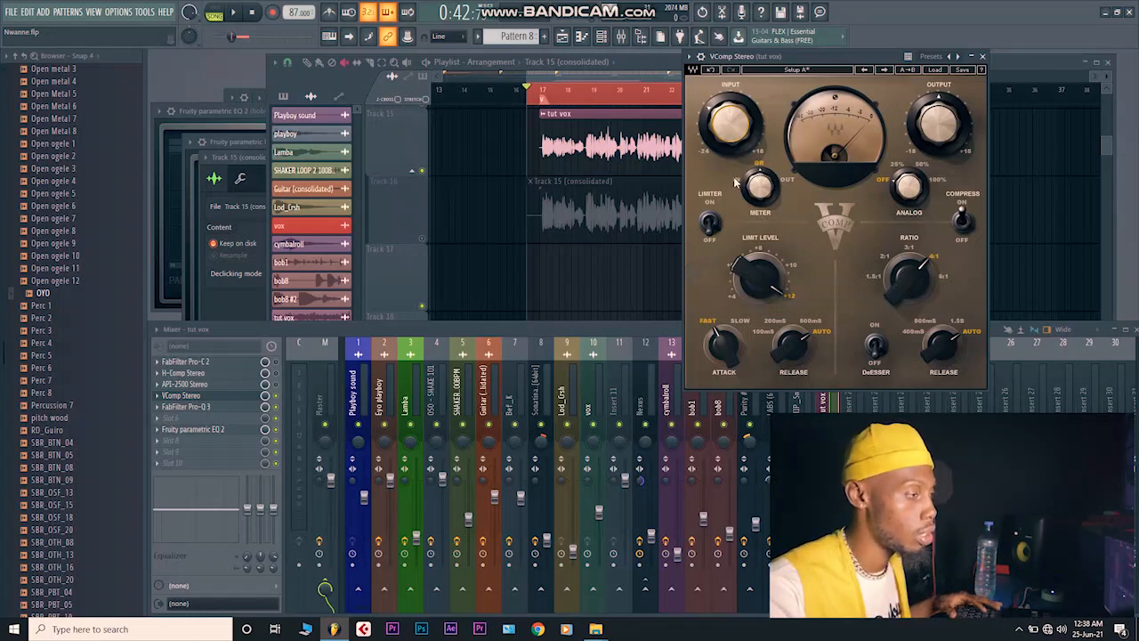
{"action": "key", "text": "space"}
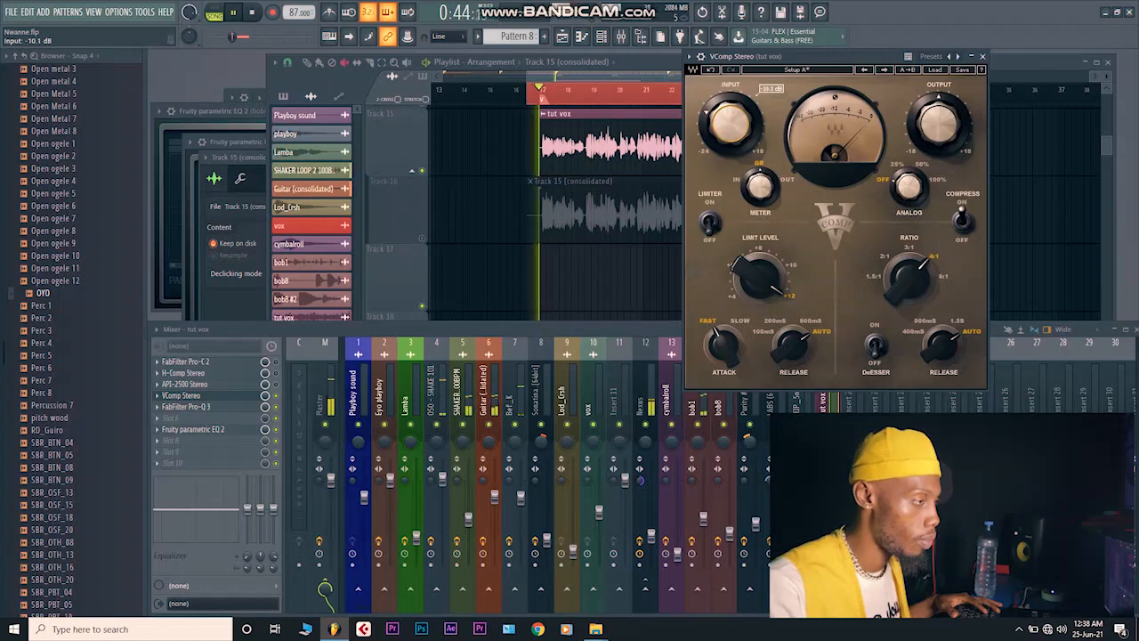
{"action": "scroll", "coordinate": [728, 125], "scroll_direction": "down", "scroll_amount": 2}
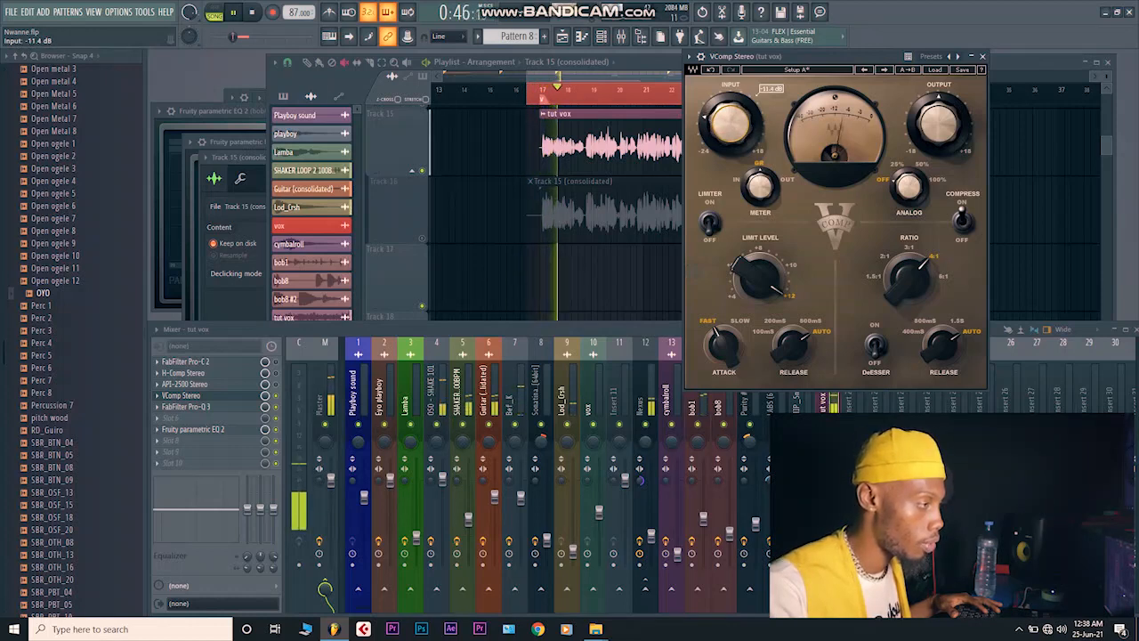
{"action": "scroll", "coordinate": [728, 125], "scroll_direction": "down", "scroll_amount": 2}
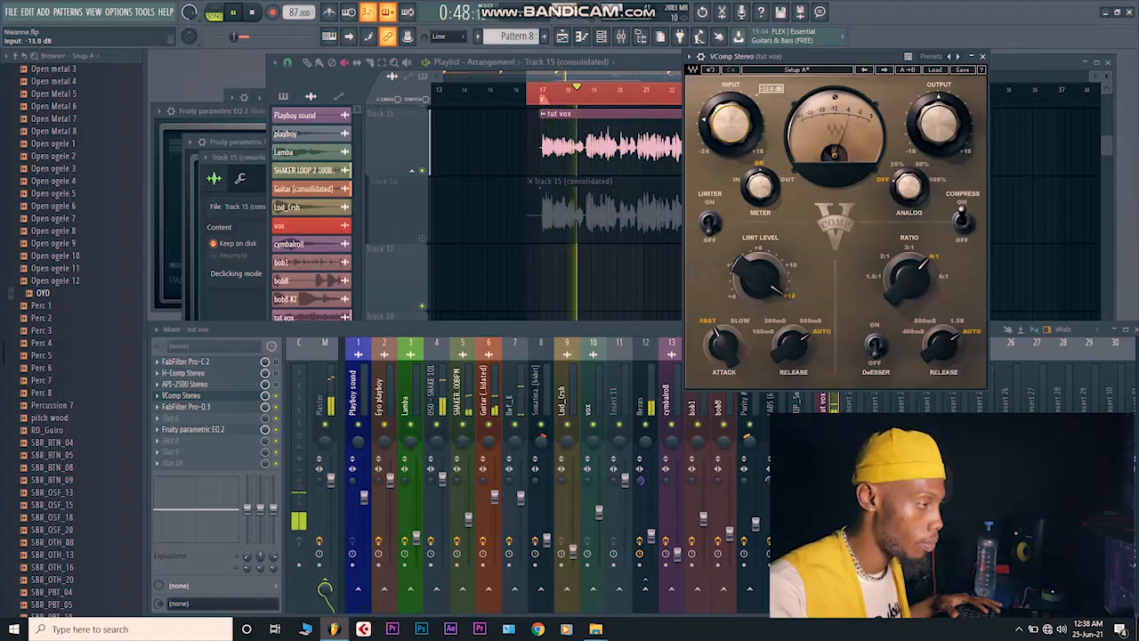
{"action": "scroll", "coordinate": [728, 124], "scroll_direction": "down", "scroll_amount": 1}
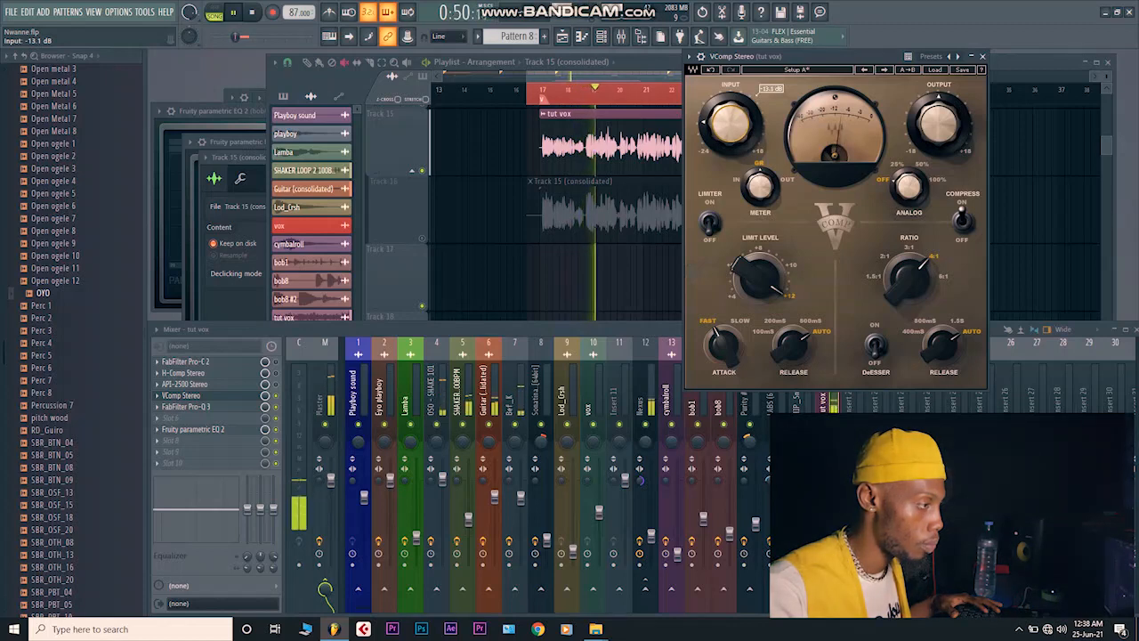
{"action": "scroll", "coordinate": [728, 124], "scroll_direction": "down", "scroll_amount": 2}
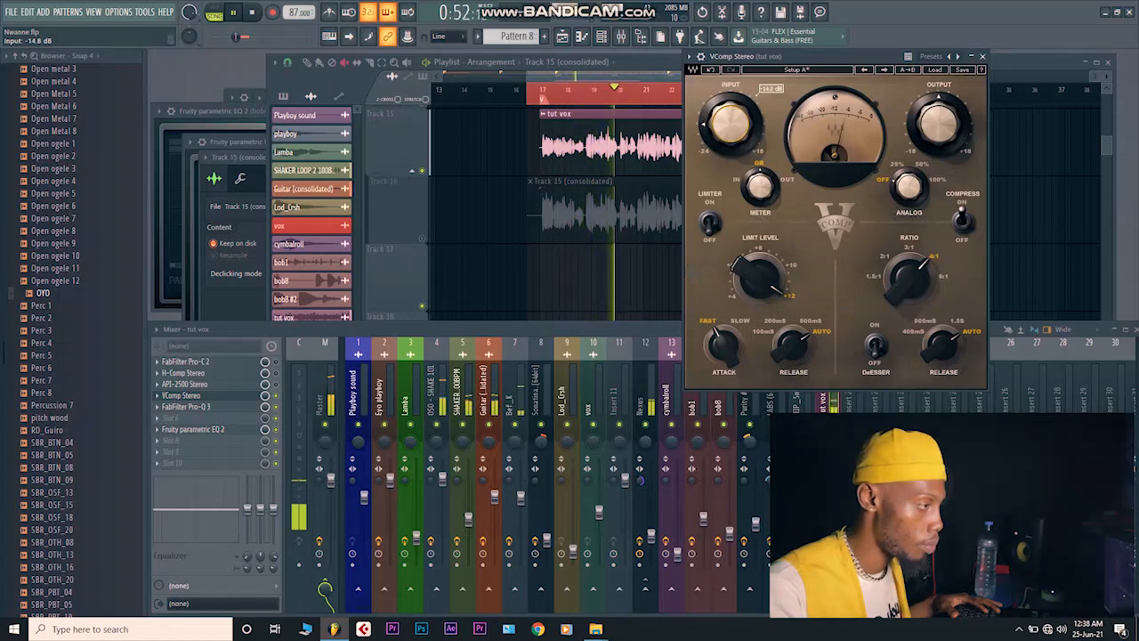
{"action": "left_click_drag", "start_coordinate": [729, 124], "coordinate": [729, 169]}
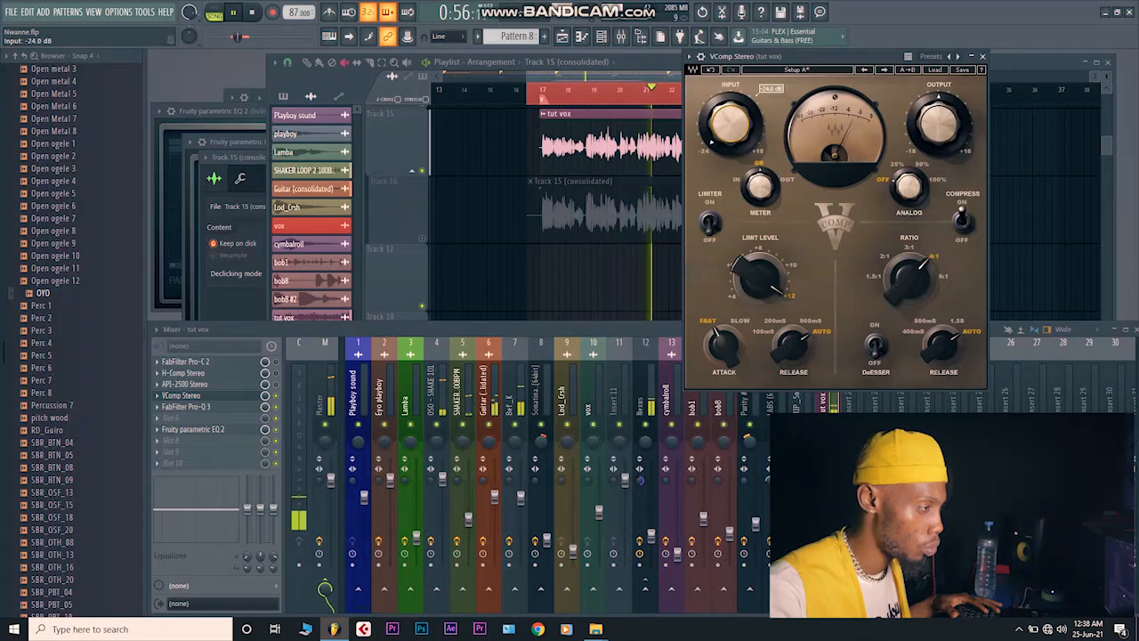
{"action": "left_click_drag", "start_coordinate": [730, 124], "coordinate": [729, 107]}
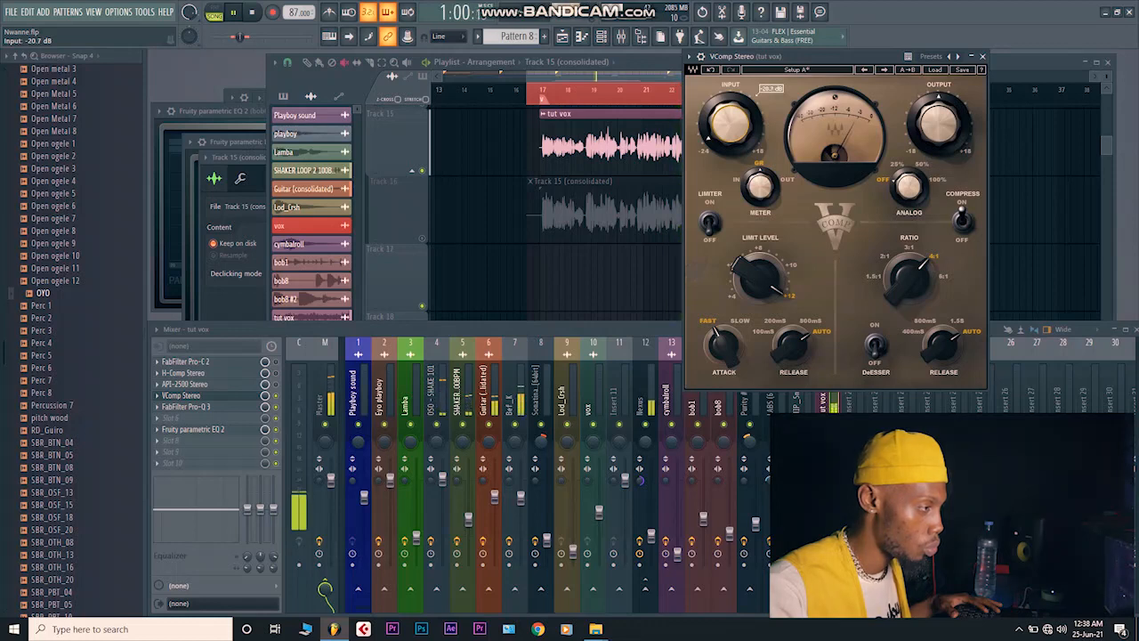
Step: Raise VComp's output as make-up gain while the section plays, and stop playback
{"action": "key", "text": "space"}
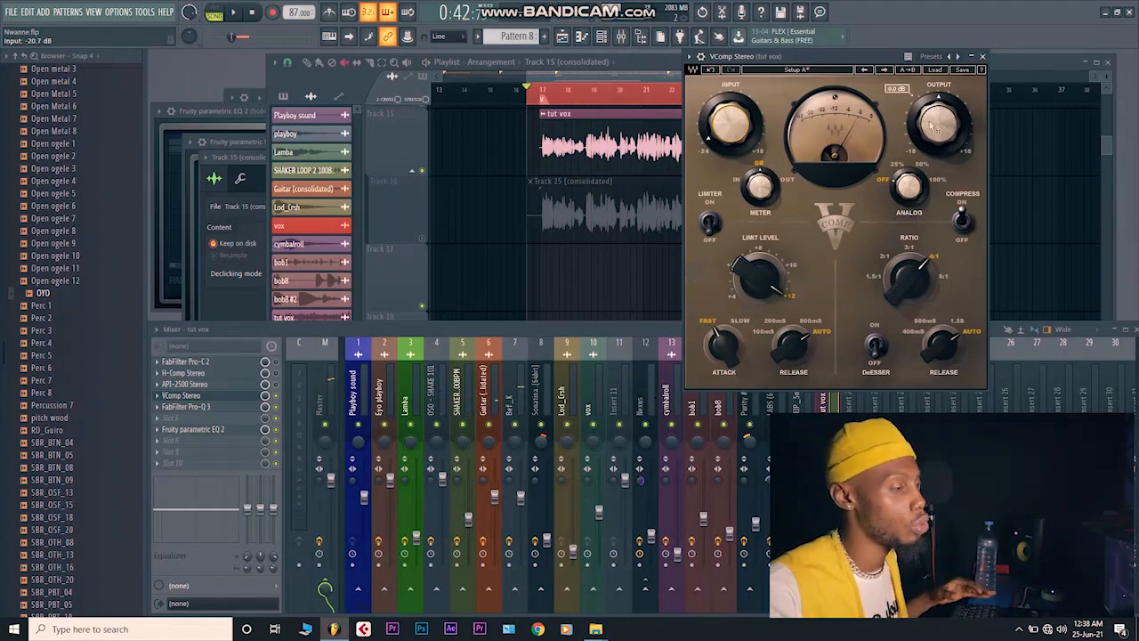
{"action": "key", "text": "space"}
{"action": "left_click_drag", "start_coordinate": [937, 126], "coordinate": [937, 83]}
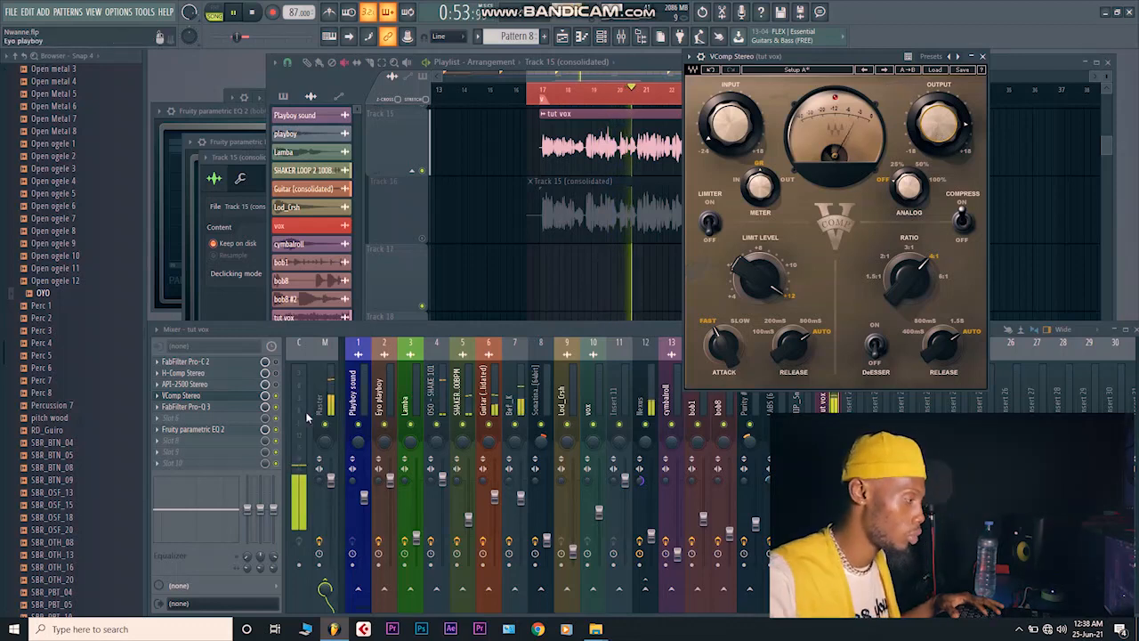
{"action": "key", "text": "space"}
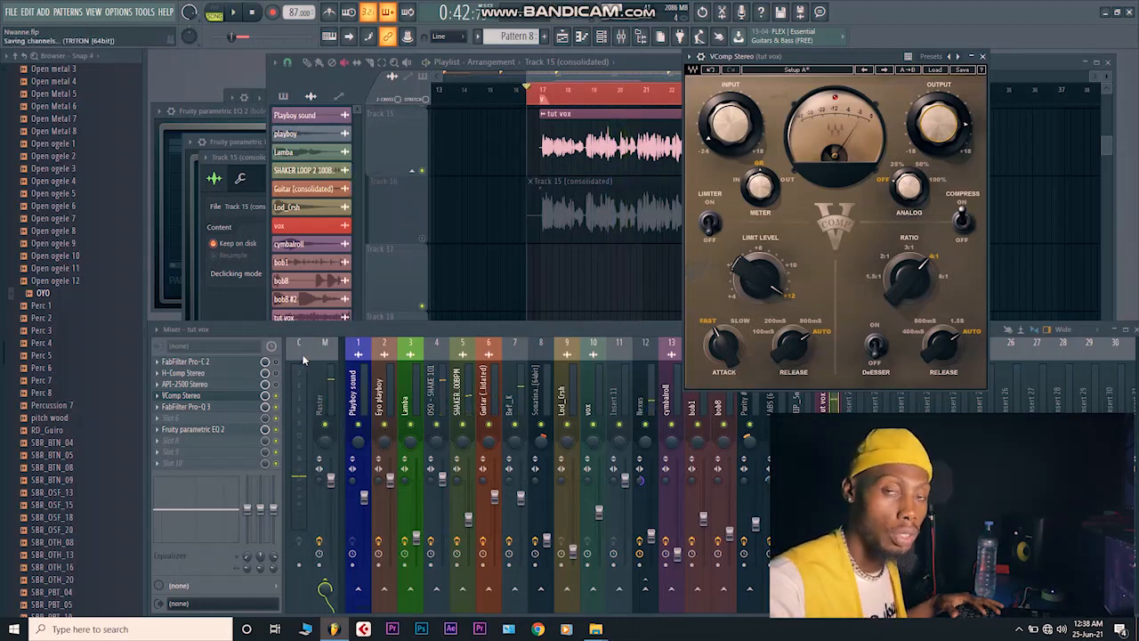
Step: Play the section while toggling VComp's bypass on the tut vox channel to compare the vocal with and without compression
{"action": "key", "text": "space"}
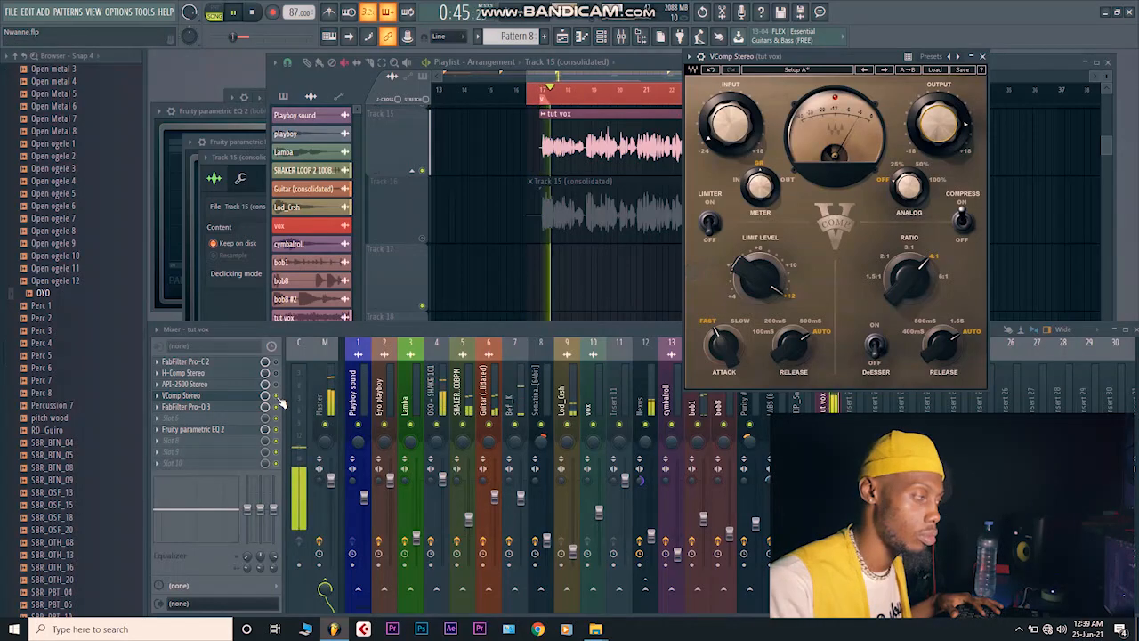
{"action": "left_click", "coordinate": [277, 398]}
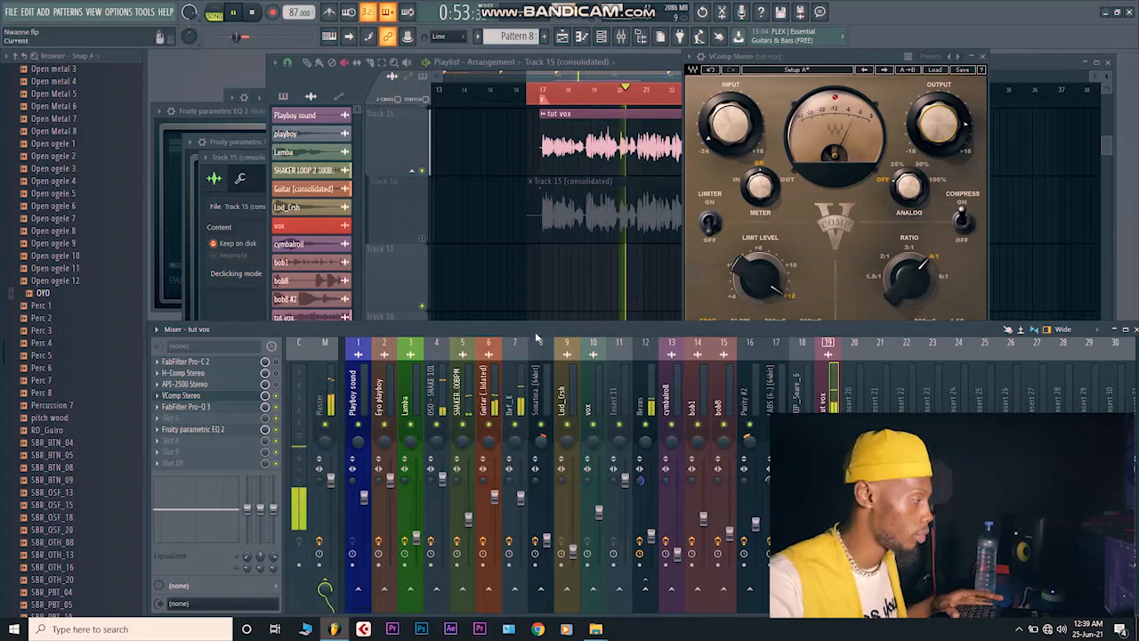
{"action": "key", "text": "space"}
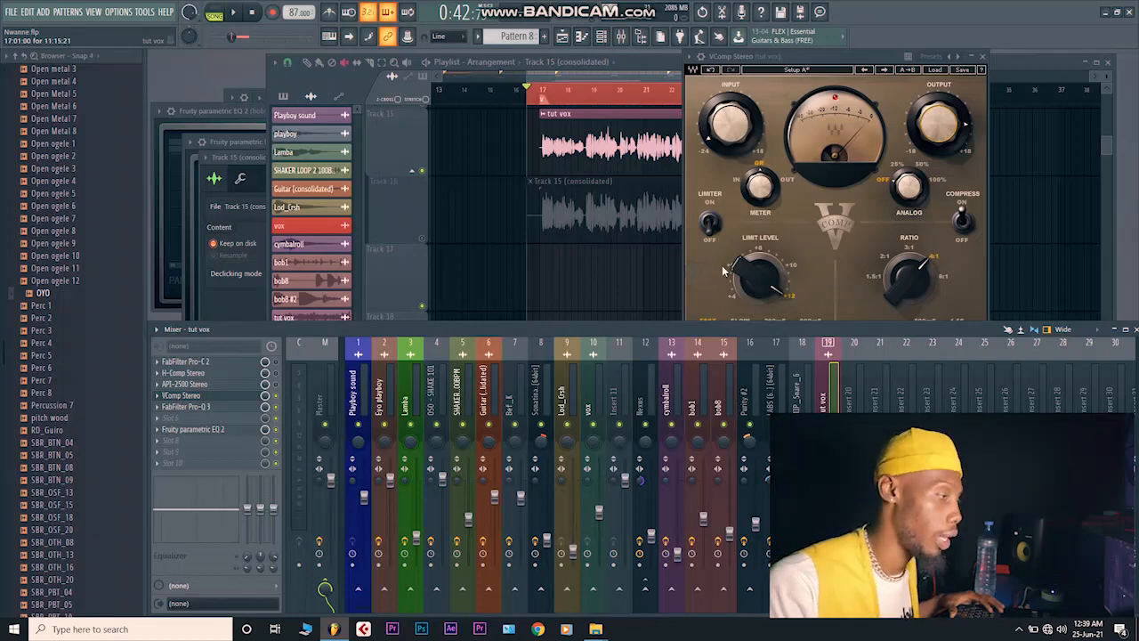
{"action": "left_click_drag", "start_coordinate": [797, 54], "coordinate": [774, 71]}
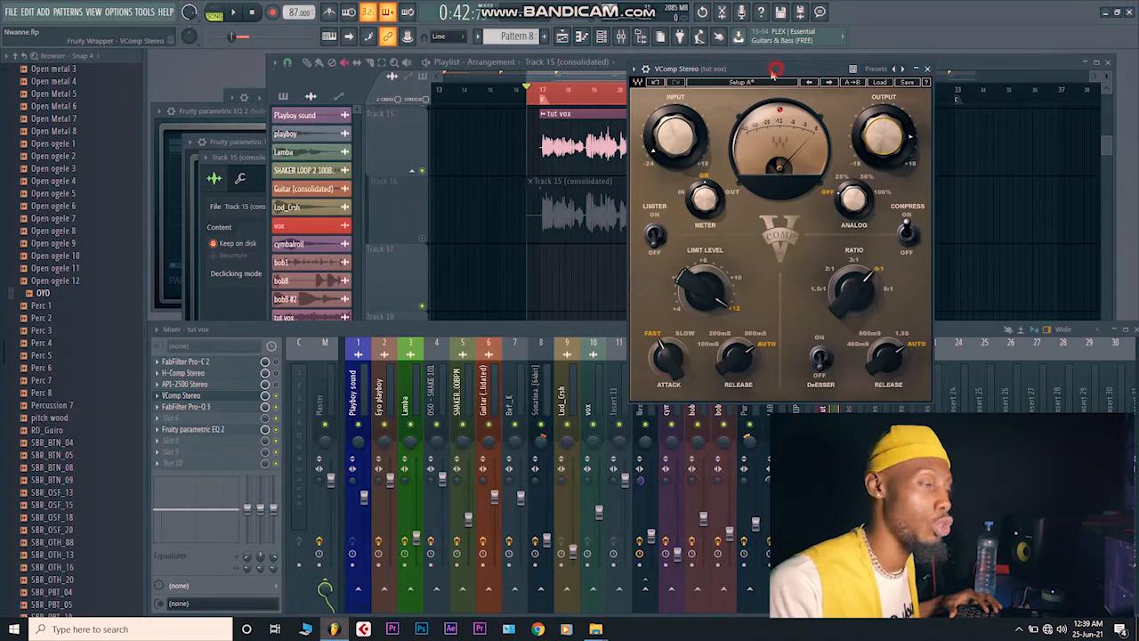
{"action": "left_click_drag", "start_coordinate": [775, 71], "coordinate": [763, 79]}
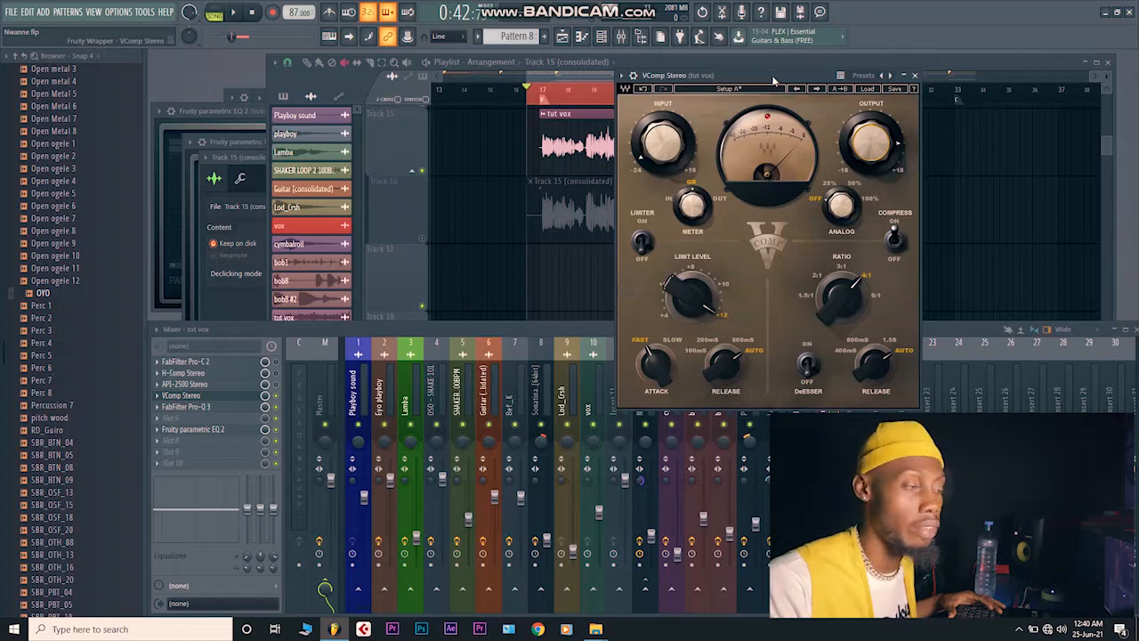
{"action": "left_click_drag", "start_coordinate": [771, 77], "coordinate": [733, 81]}
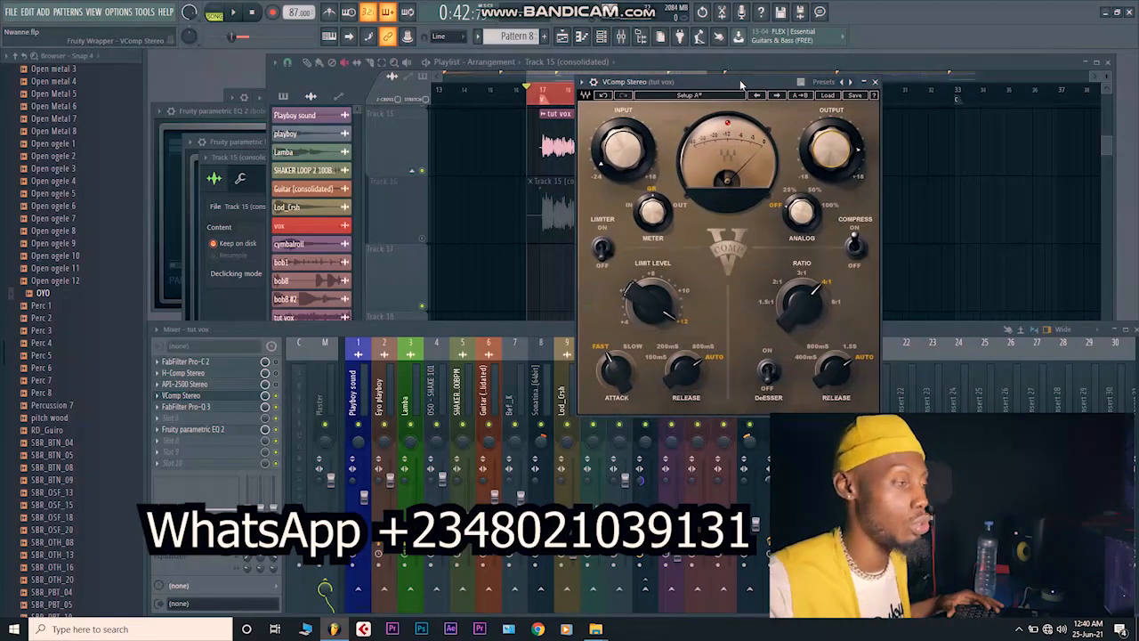